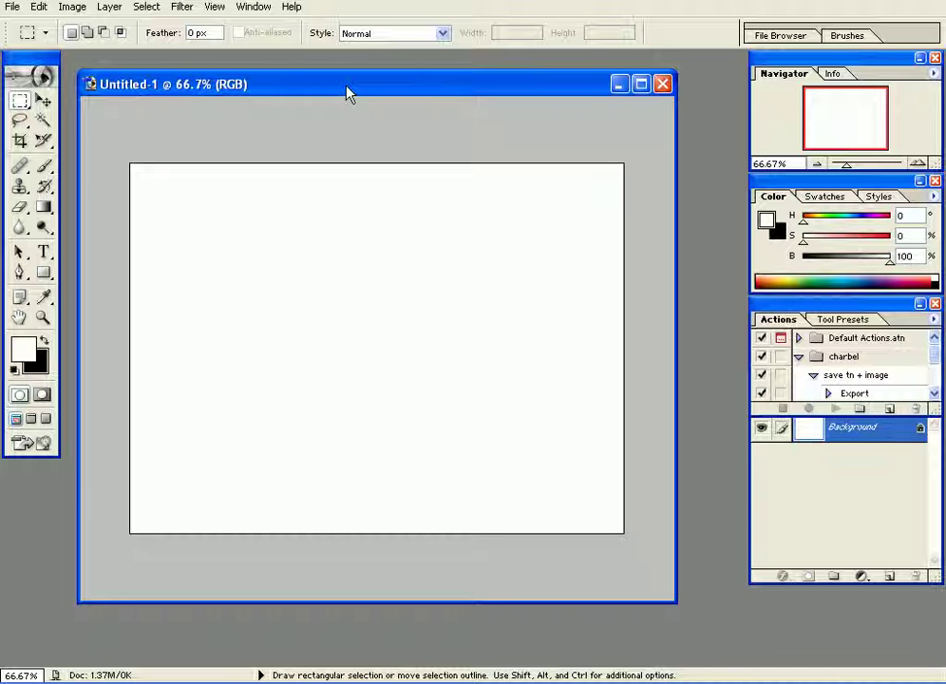
Add a new empty layer above the Background layer in the Untitled-1 document
drag(348, 92, 349, 94)
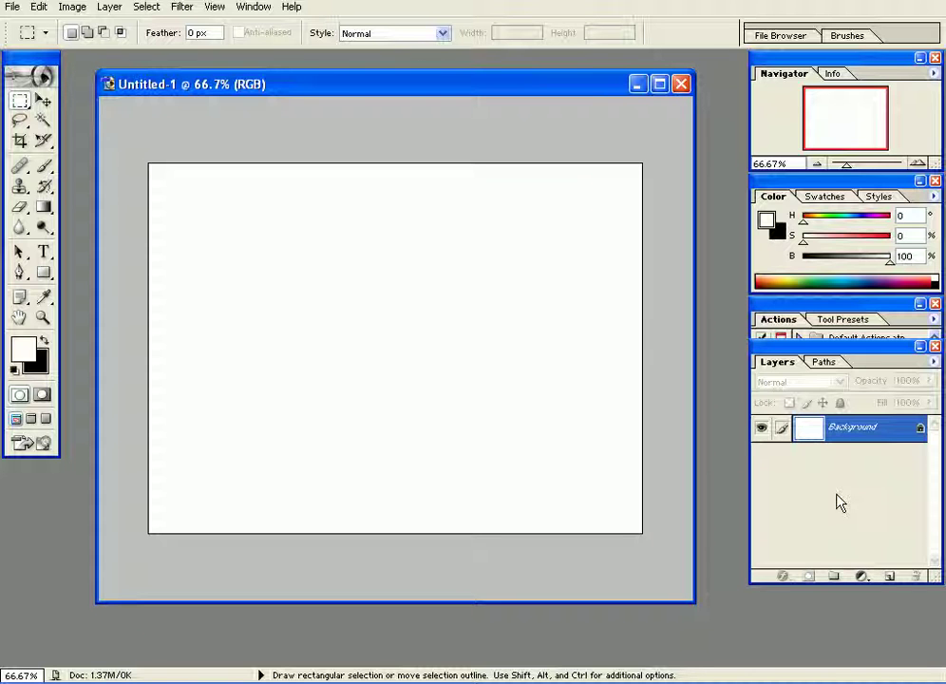
click(889, 576)
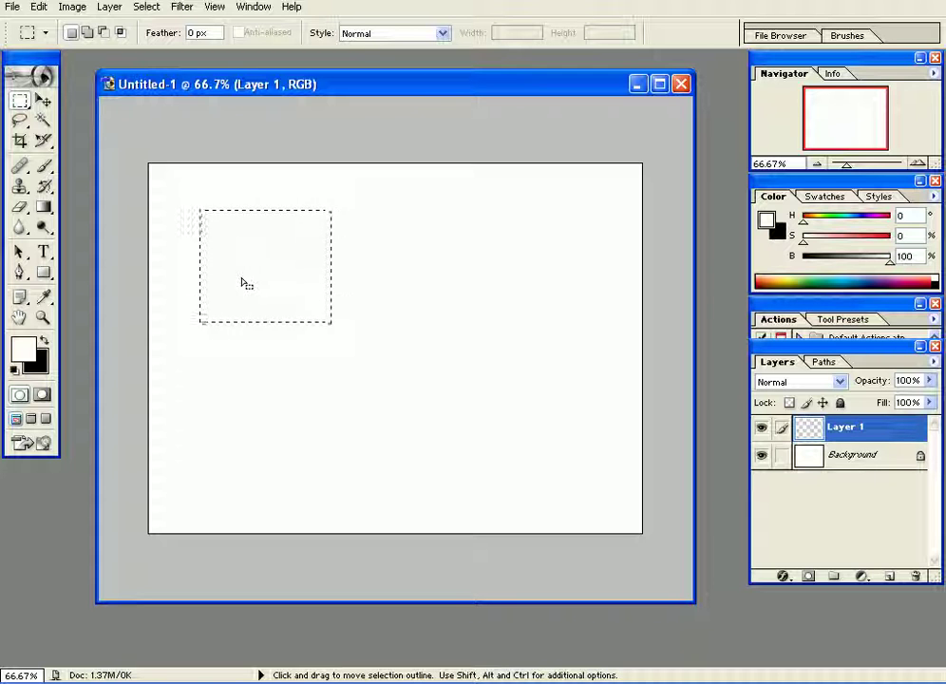
Practise drawing rectangular marquee selections on the blank canvas, deselecting one and moving the last outline toward the canvas's lower right
drag(260, 276, 253, 270)
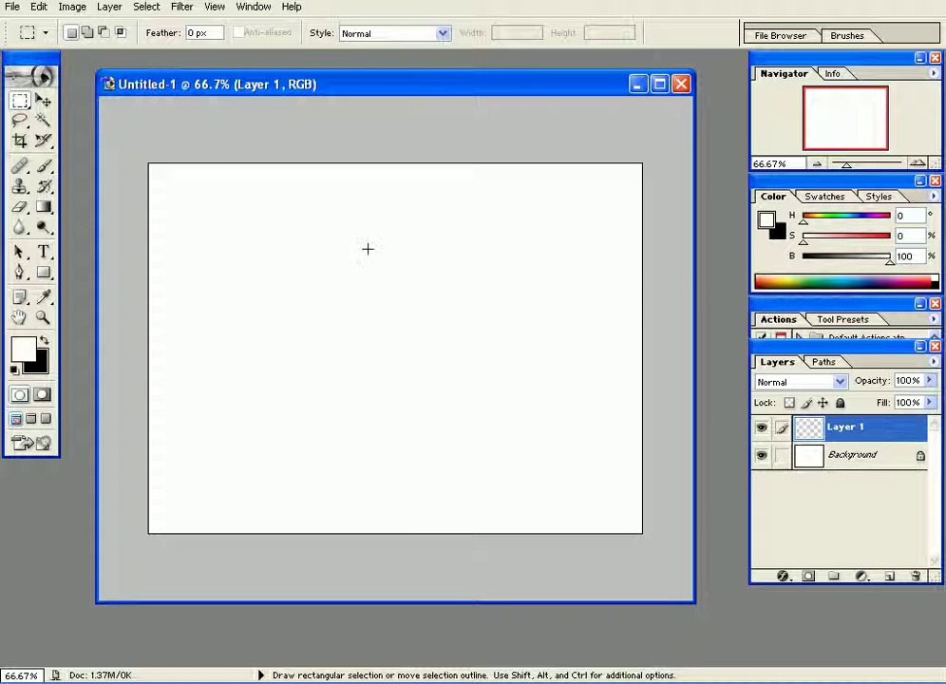
drag(290, 276, 340, 319)
click(146, 7)
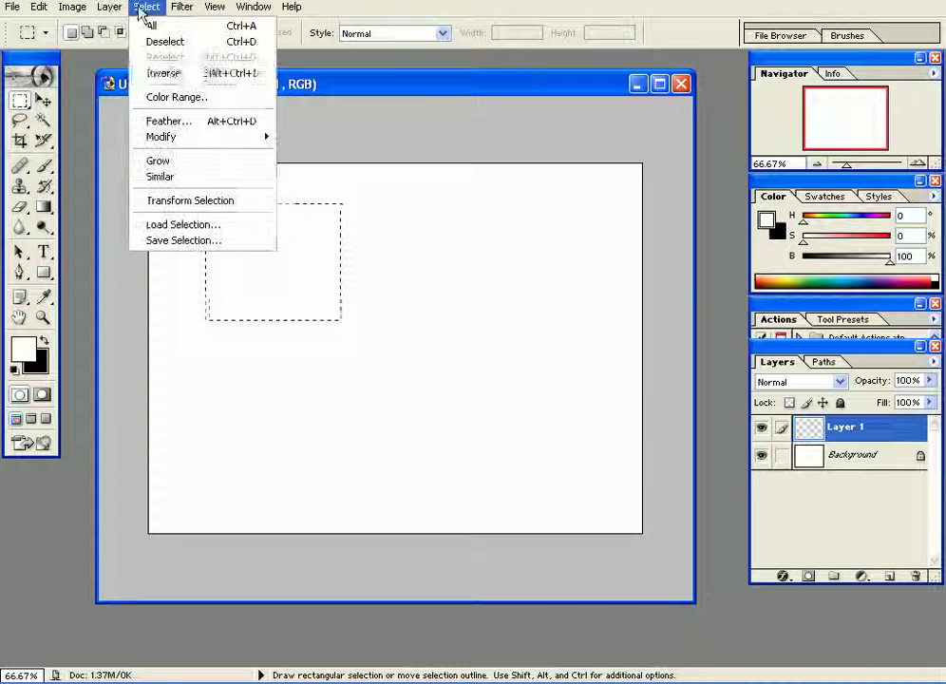
click(240, 42)
drag(359, 328, 341, 301)
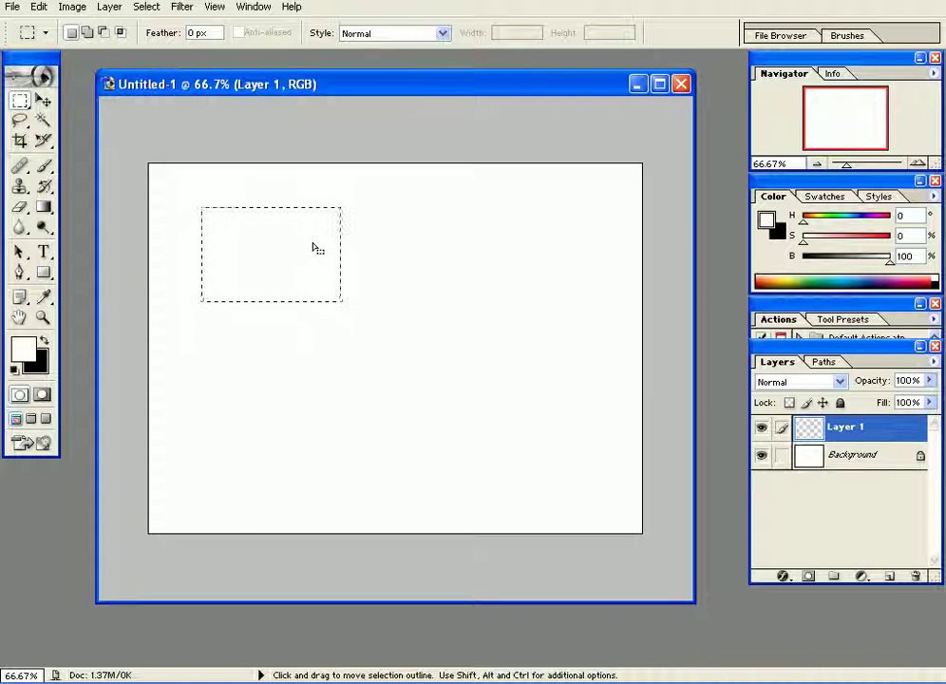
drag(271, 241, 460, 312)
Open the image Ducky.tif from the Samples folder on Local Disk (C:)
key(ctrl+o)
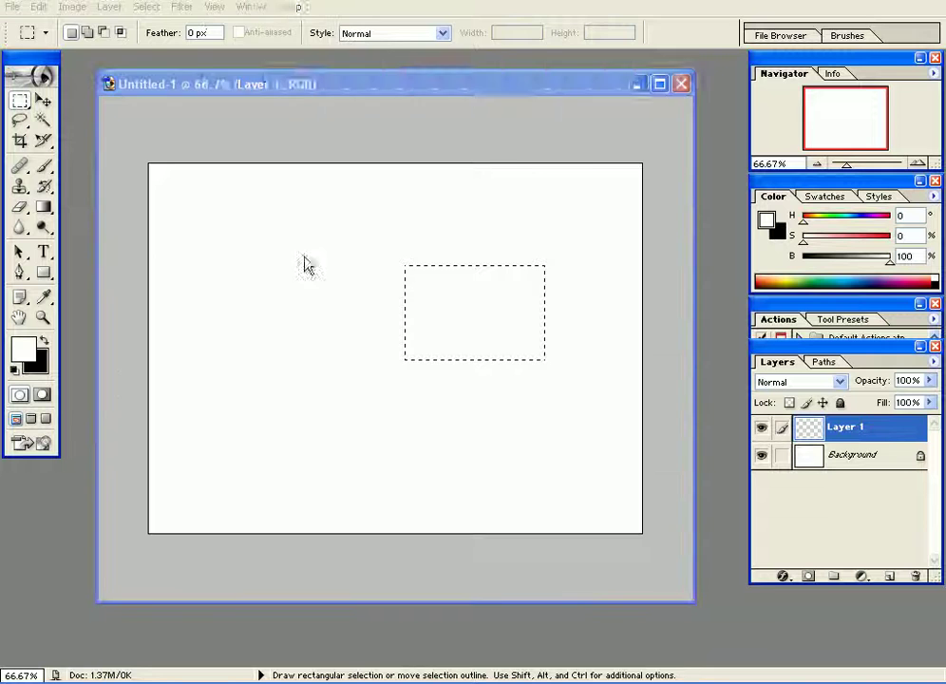
click(409, 82)
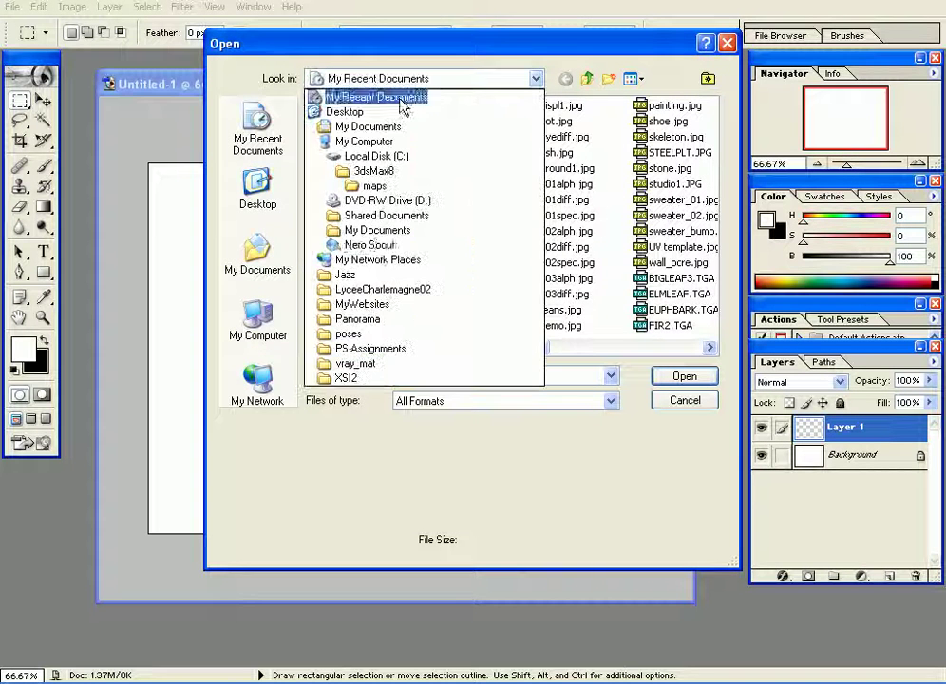
click(377, 157)
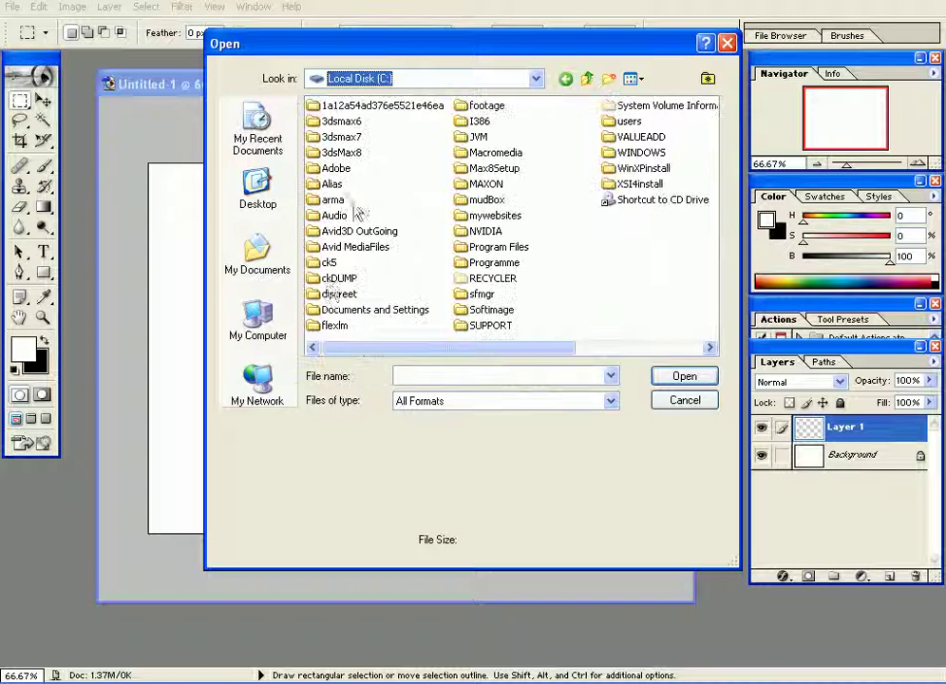
double_click(331, 262)
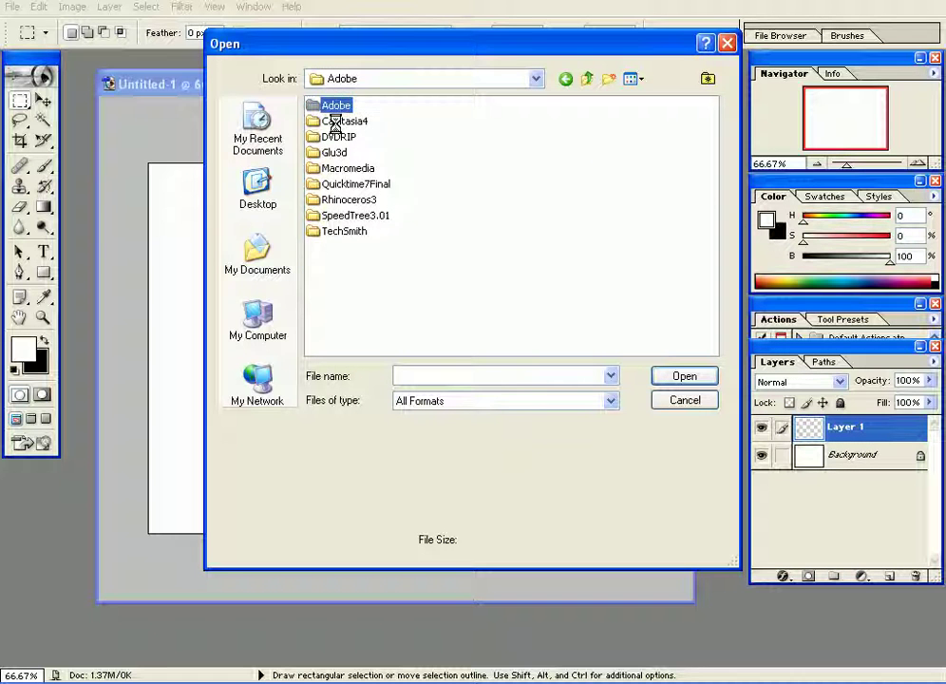
double_click(338, 121)
click(340, 232)
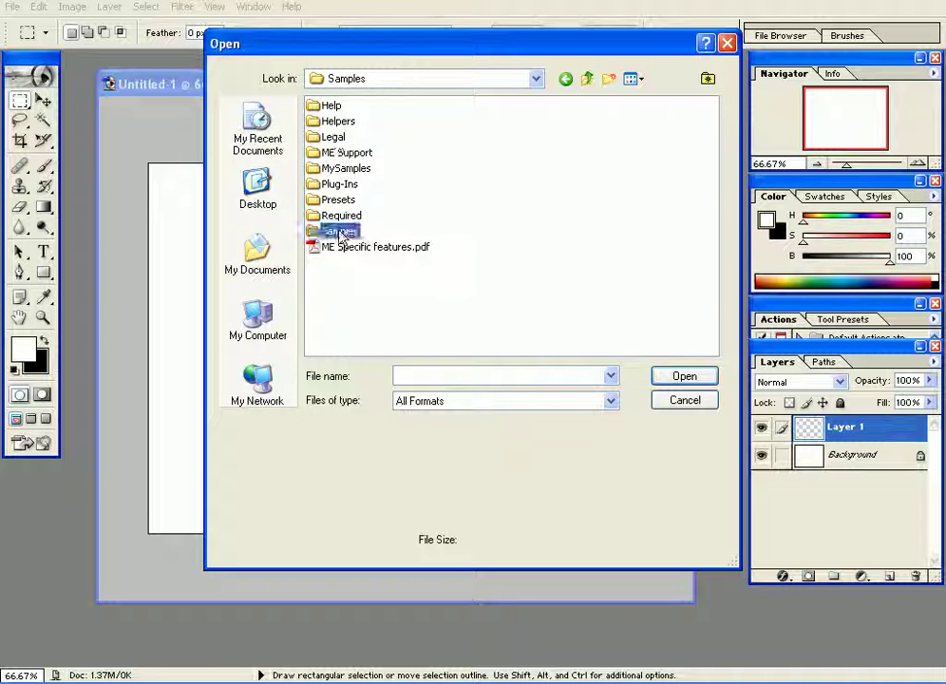
double_click(340, 232)
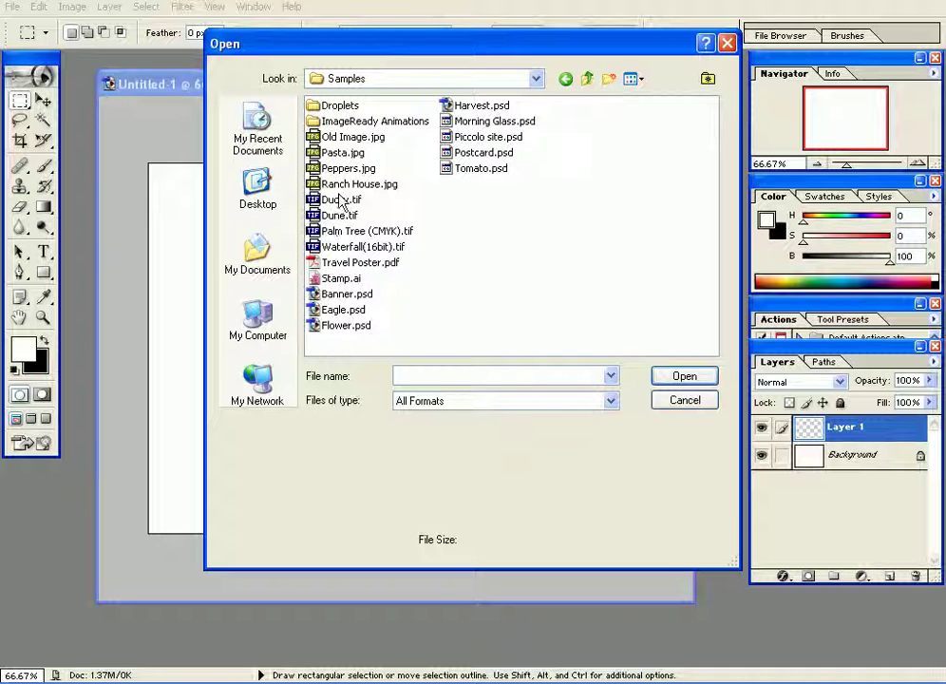
double_click(340, 200)
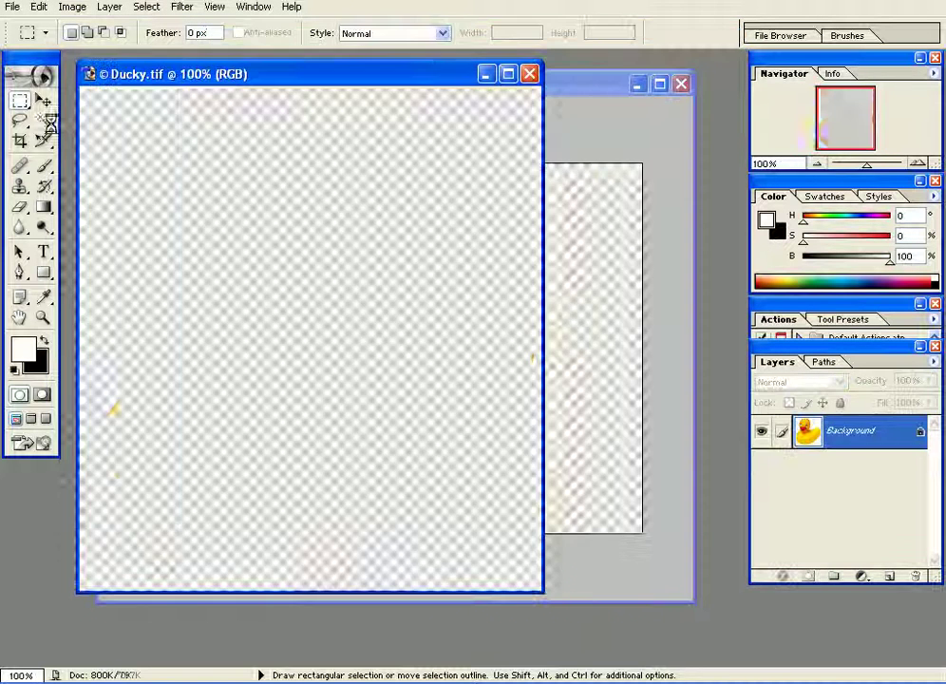
Select the white background around the duck with the Magic Wand, and invert the selection to cover the duck
click(44, 121)
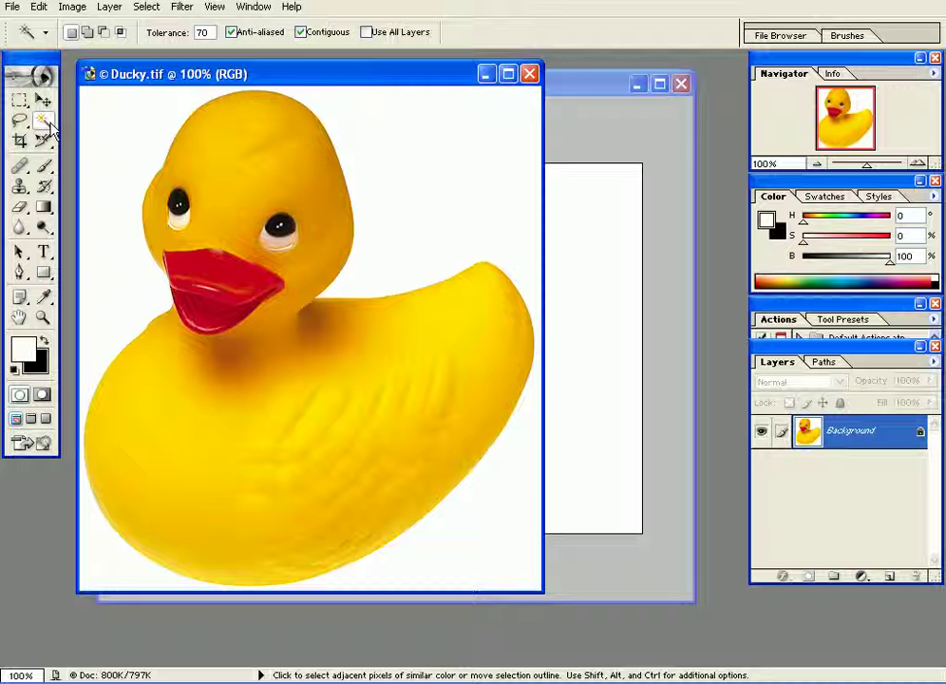
click(124, 121)
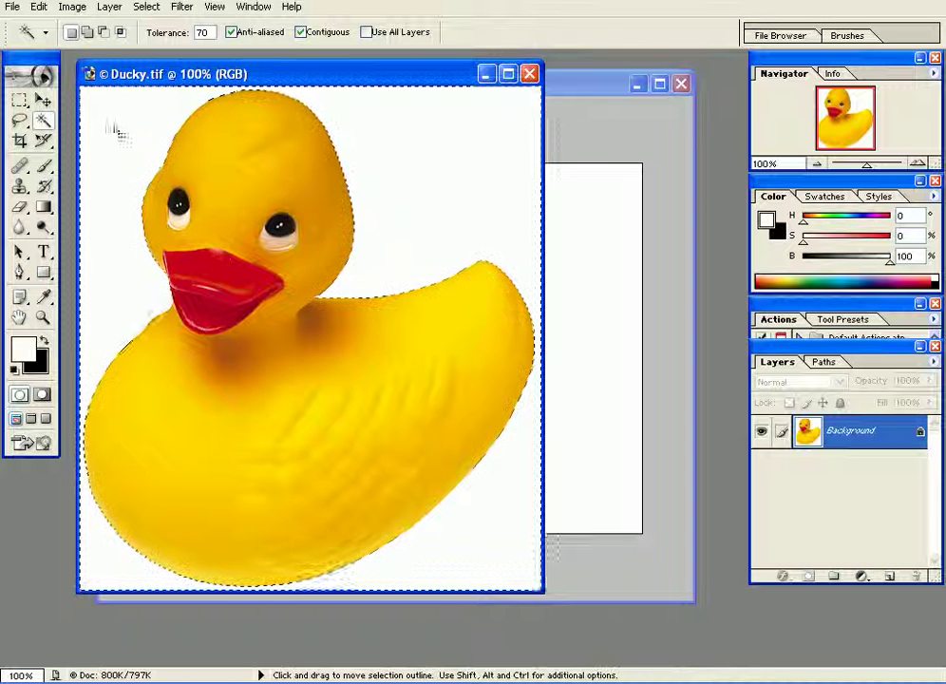
click(161, 13)
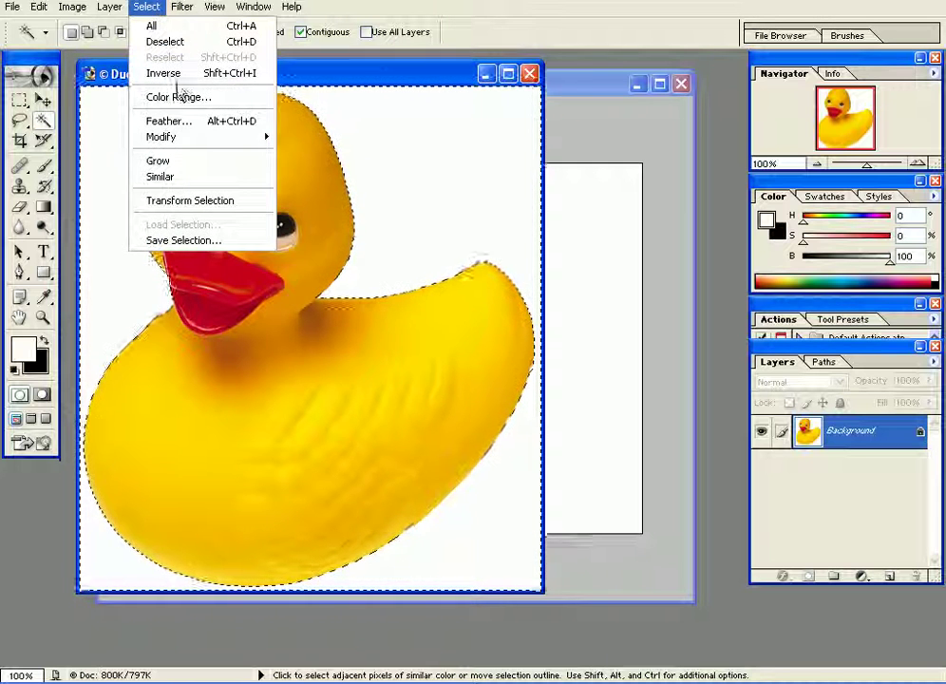
click(178, 74)
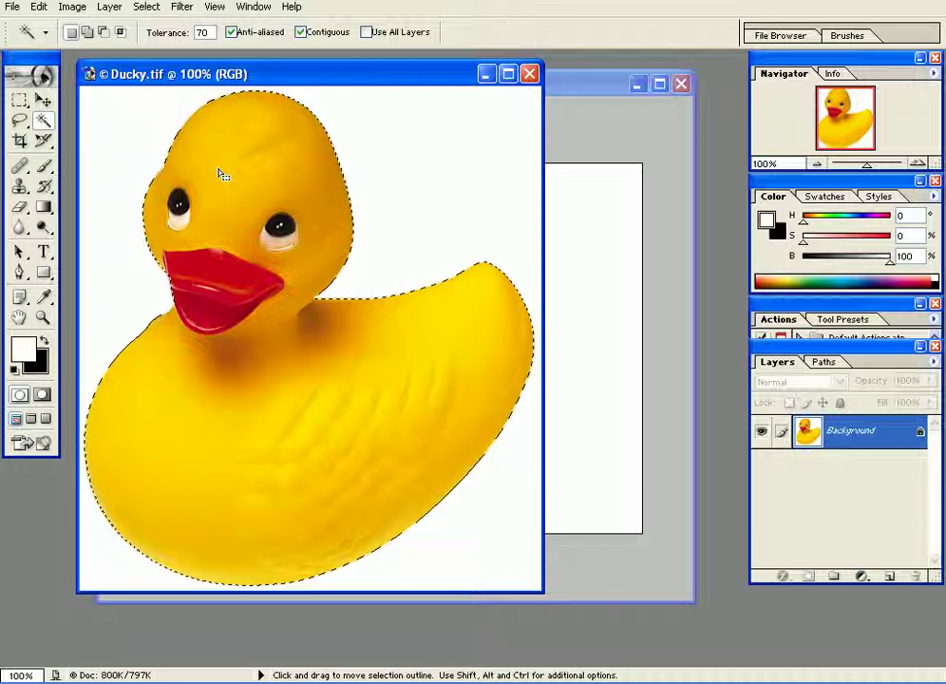
Transfer only the duck-shaped selection outline into the Untitled-1 document, then deselect it there and return to Ducky.tif
drag(227, 194, 323, 255)
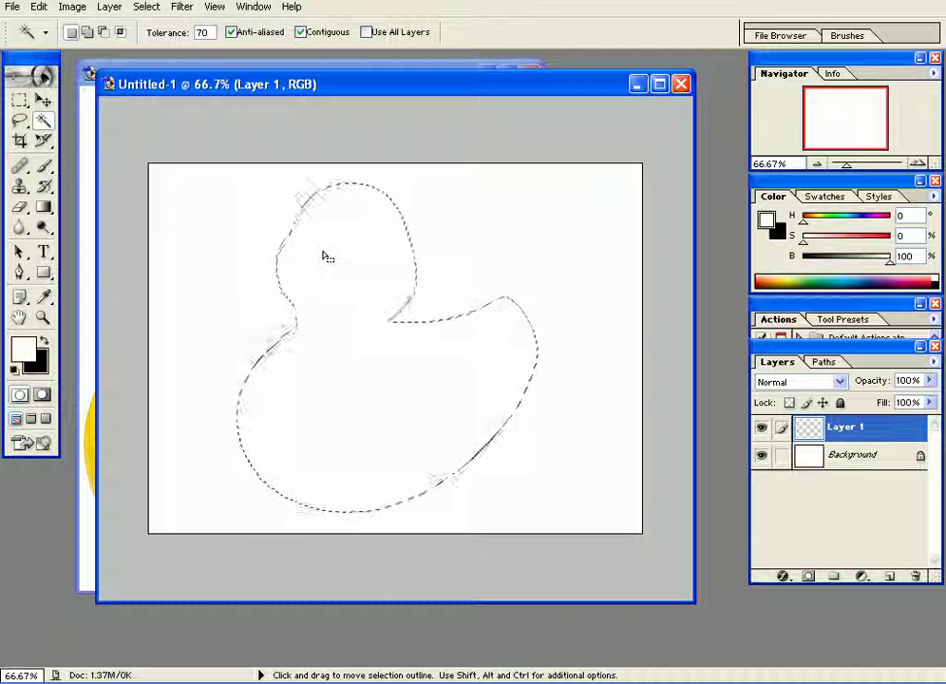
key(ctrl)
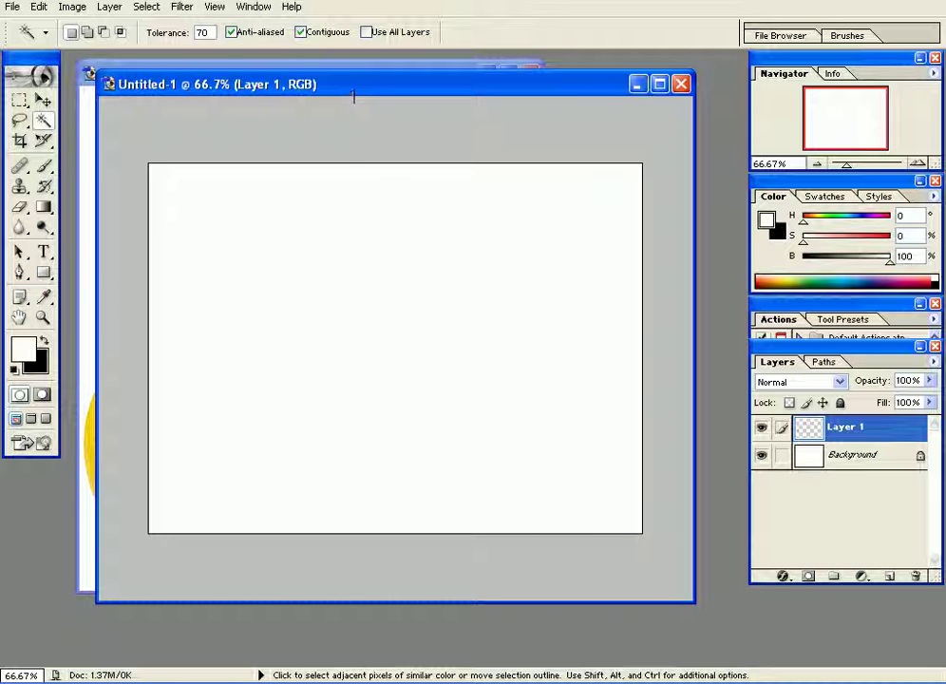
click(271, 68)
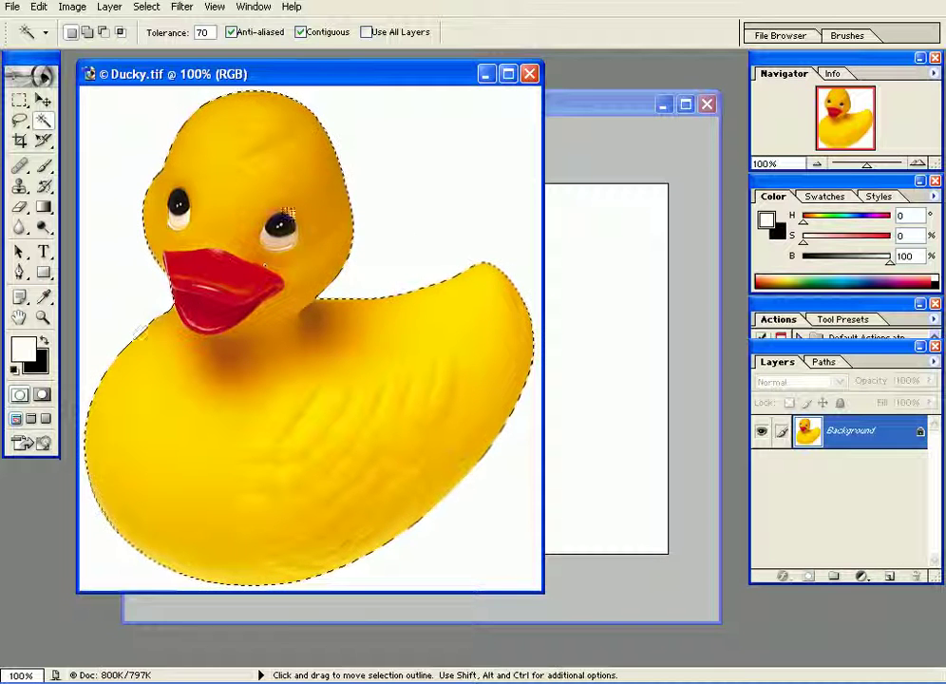
Copy the selected duck pixels into the Untitled-1 document with the Move tool, and remove the copied duck from it
mouse_move(19, 106)
mouse_down()
mouse_move(86, 167)
mouse_move(76, 98)
mouse_move(19, 99)
mouse_move(21, 126)
mouse_up()
click(21, 123)
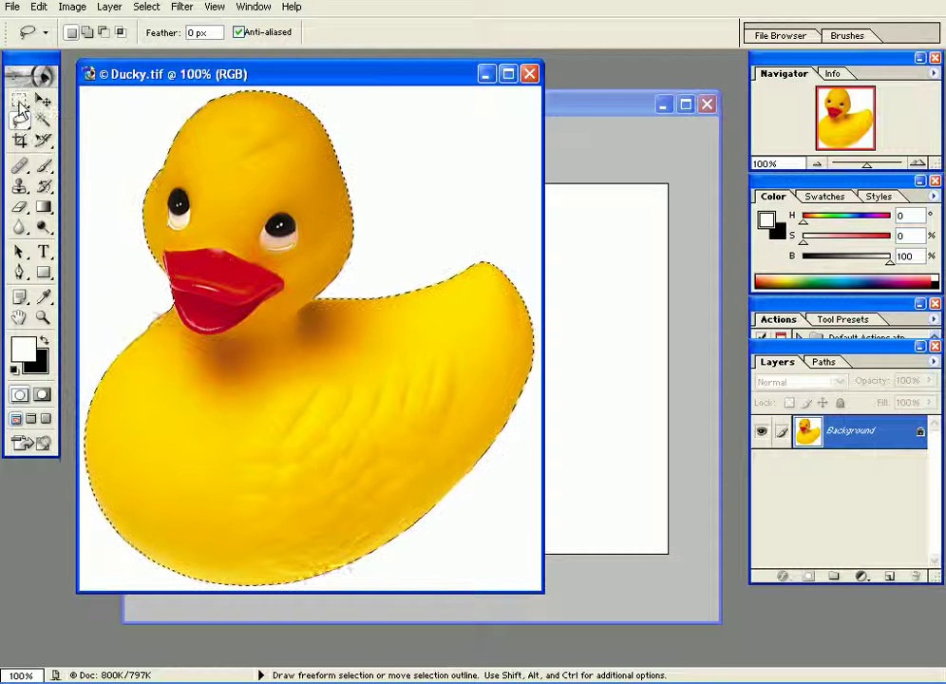
click(19, 99)
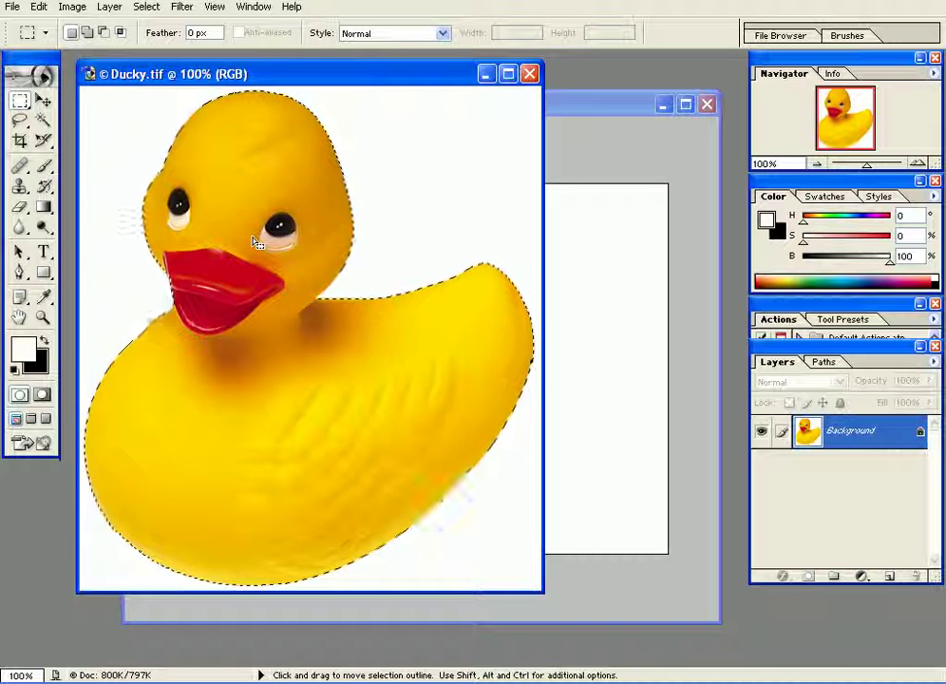
click(43, 100)
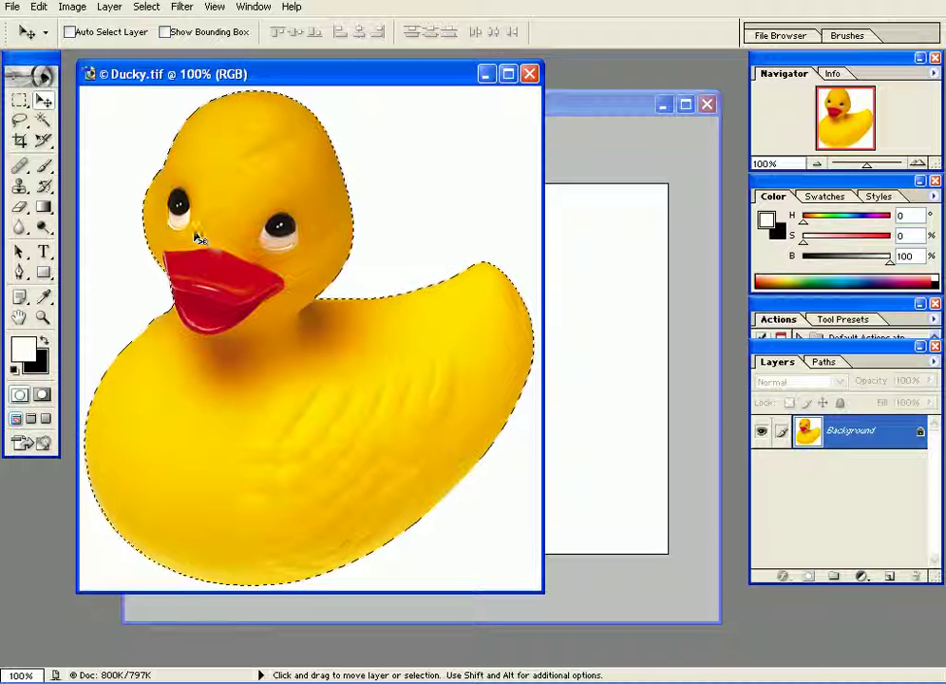
drag(370, 287, 401, 321)
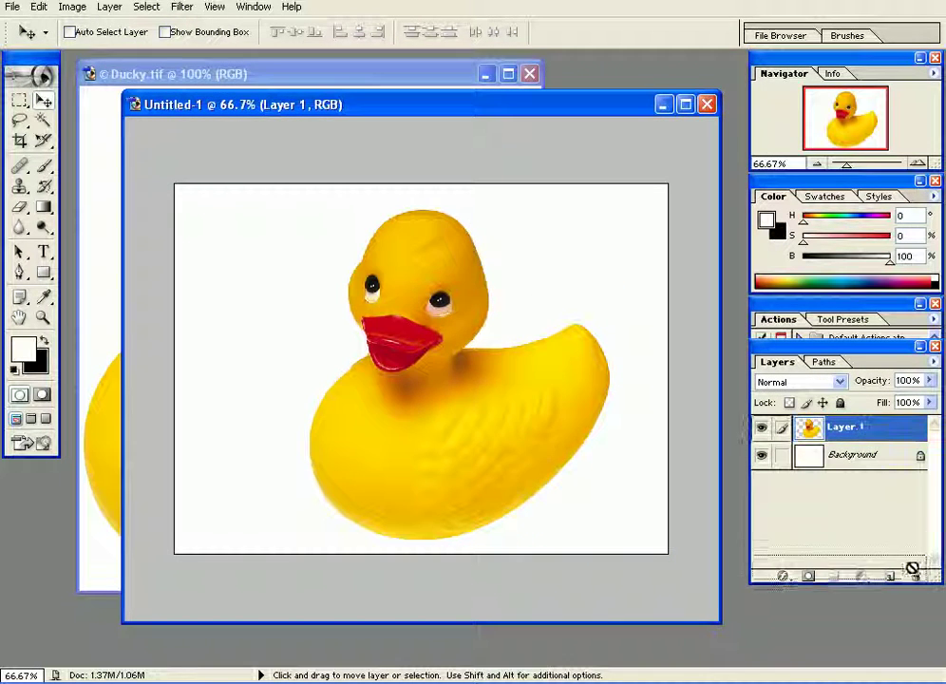
drag(862, 563, 917, 576)
click(114, 373)
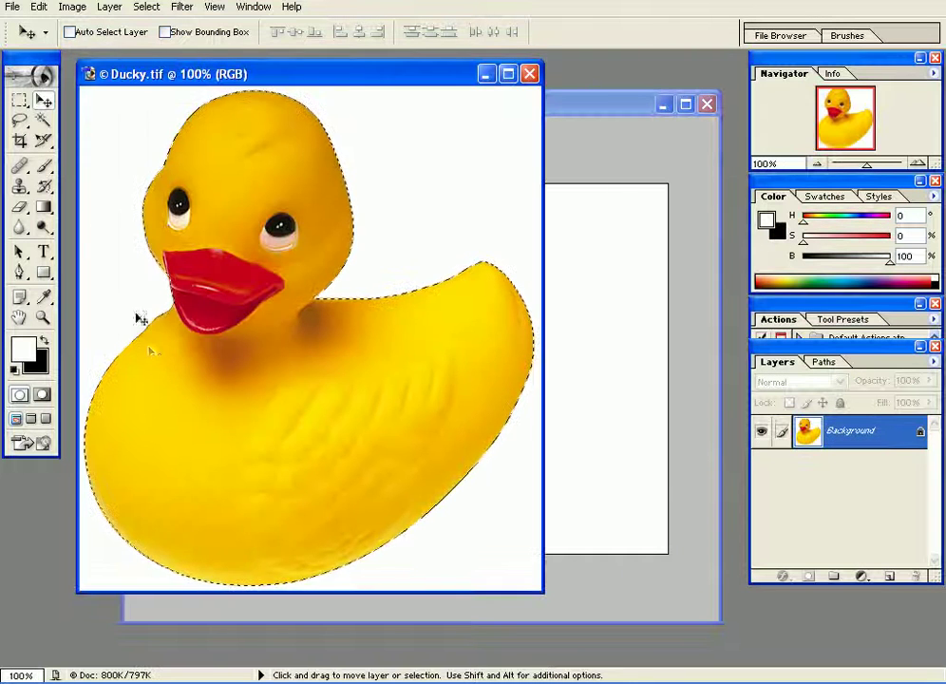
Shift only the selection outline up and left off the duck using a selection tool, and undo the move
click(19, 121)
click(19, 99)
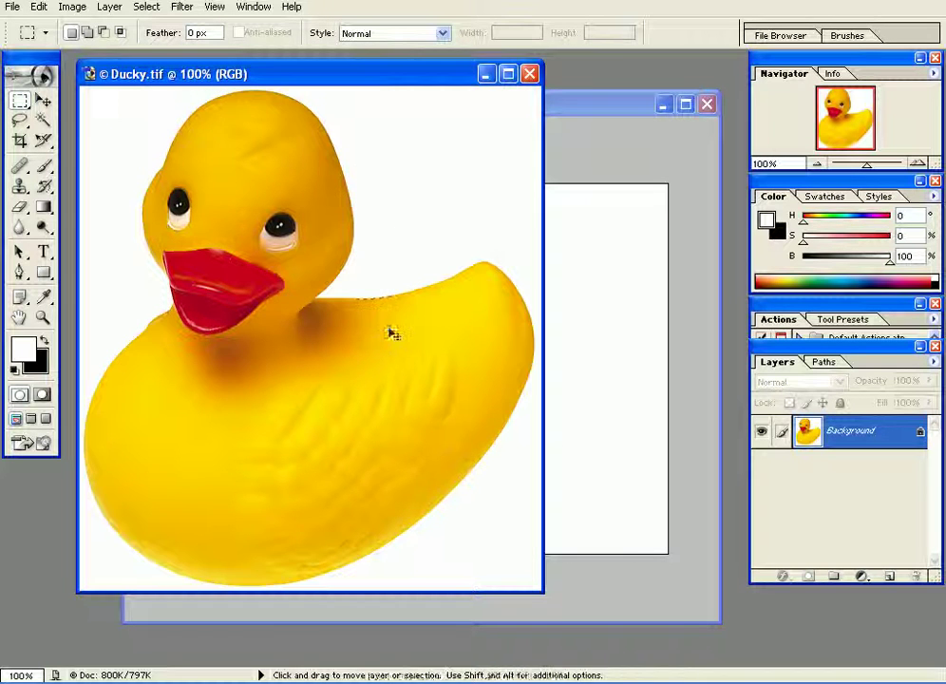
drag(243, 400, 232, 355)
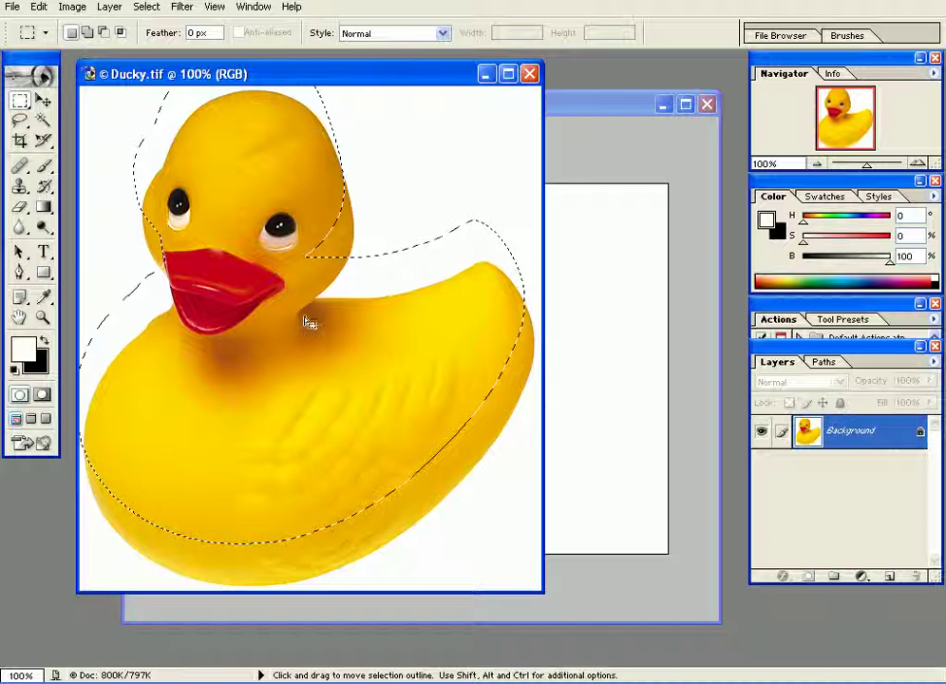
key(ctrl+z)
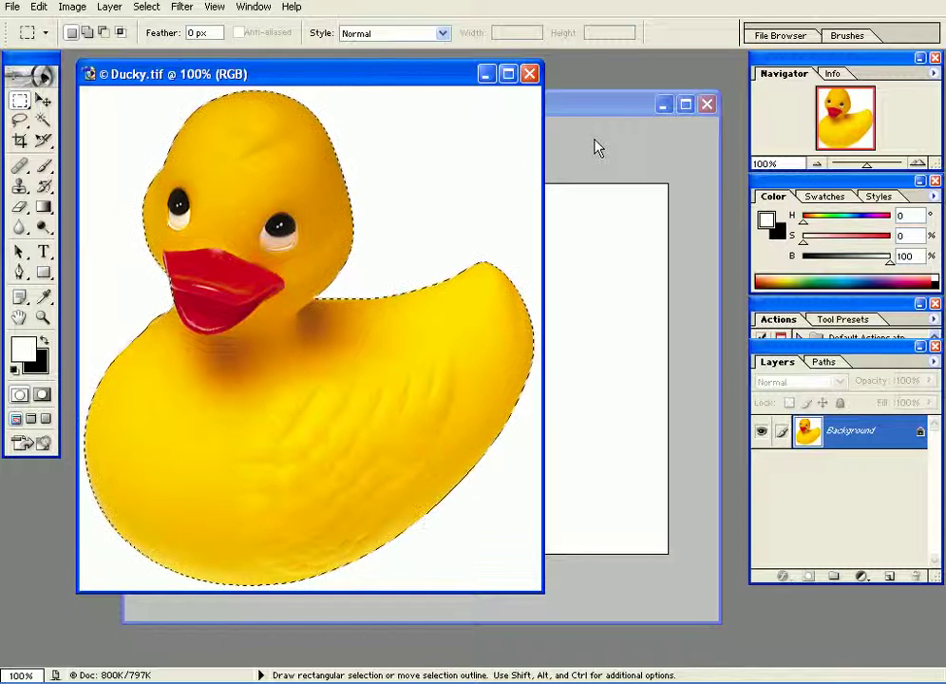
Deselect the duck, reselect the white background with the Magic Wand, and invert the selection to the duck again
key(ctrl+d)
click(43, 121)
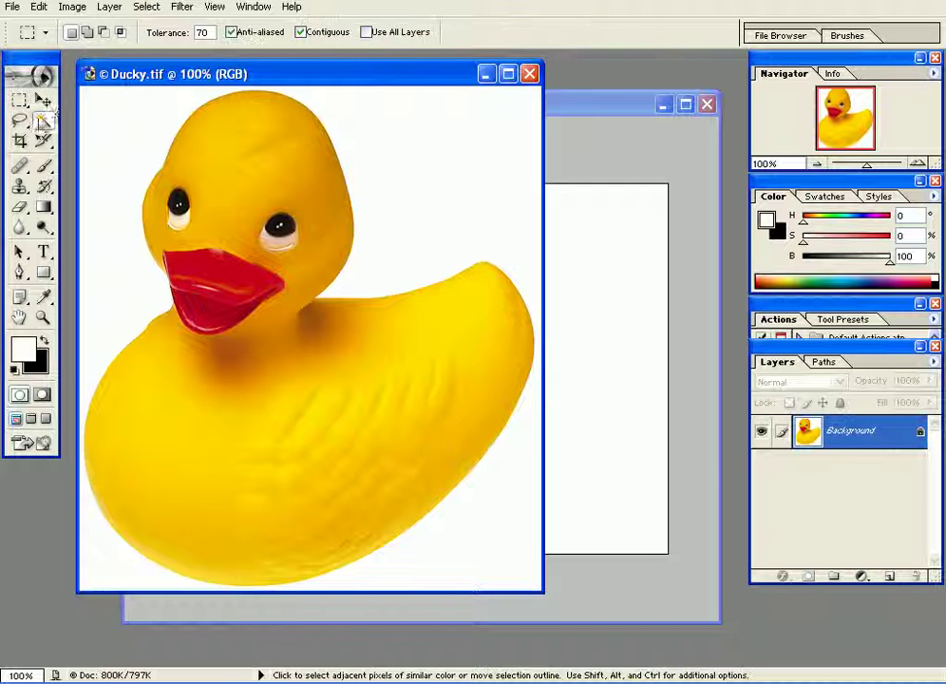
click(112, 133)
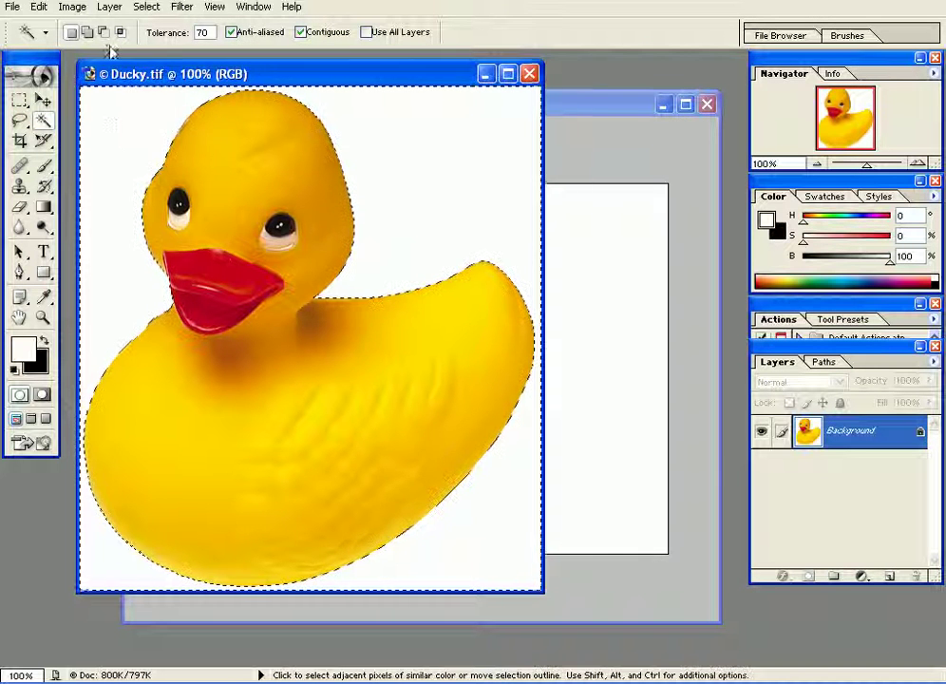
click(147, 7)
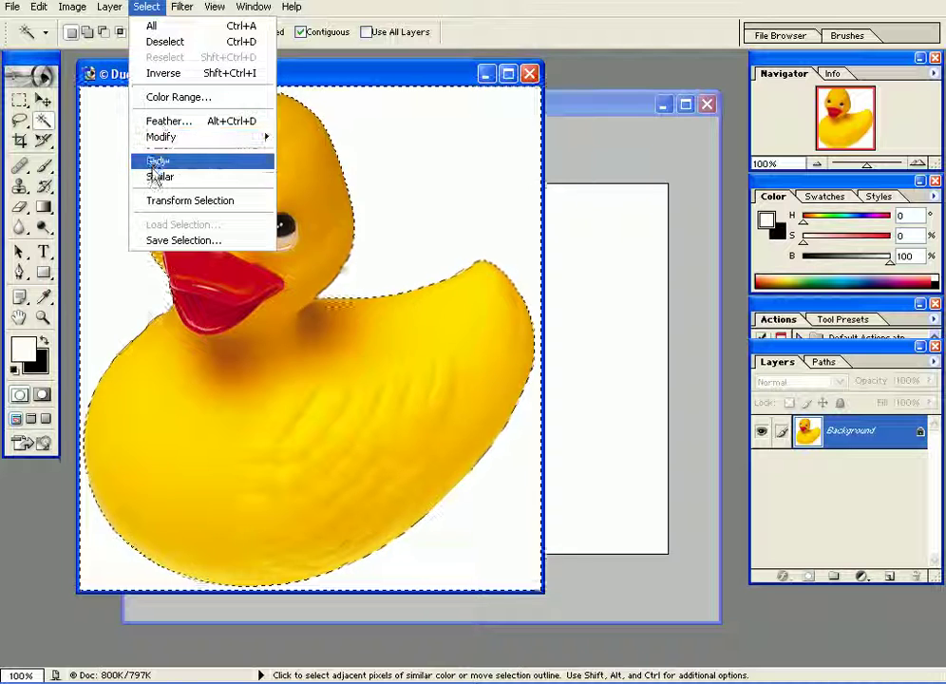
click(418, 87)
drag(412, 86, 452, 119)
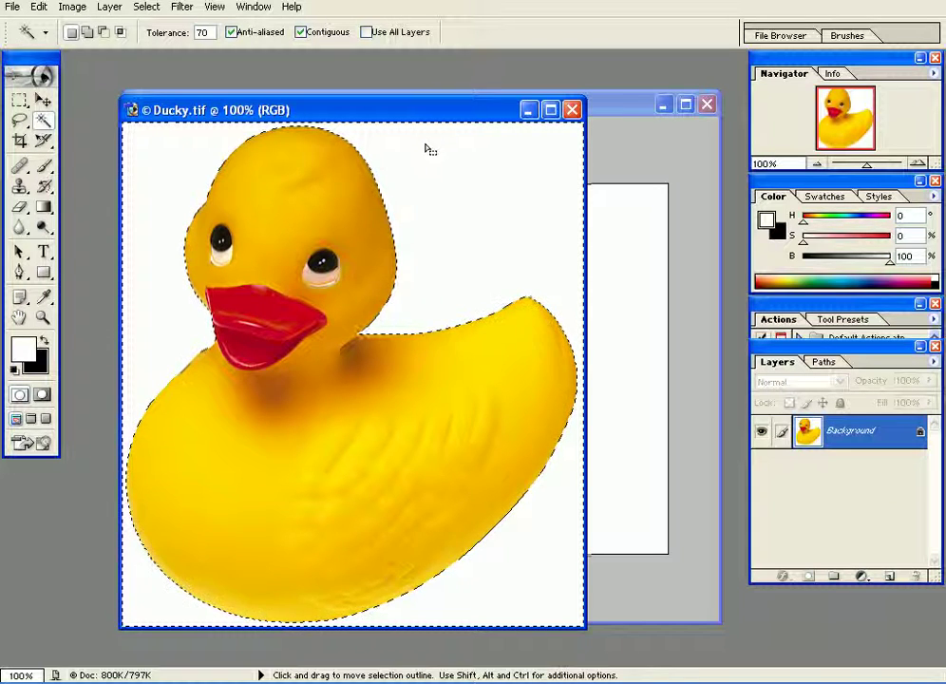
key(ctrl)
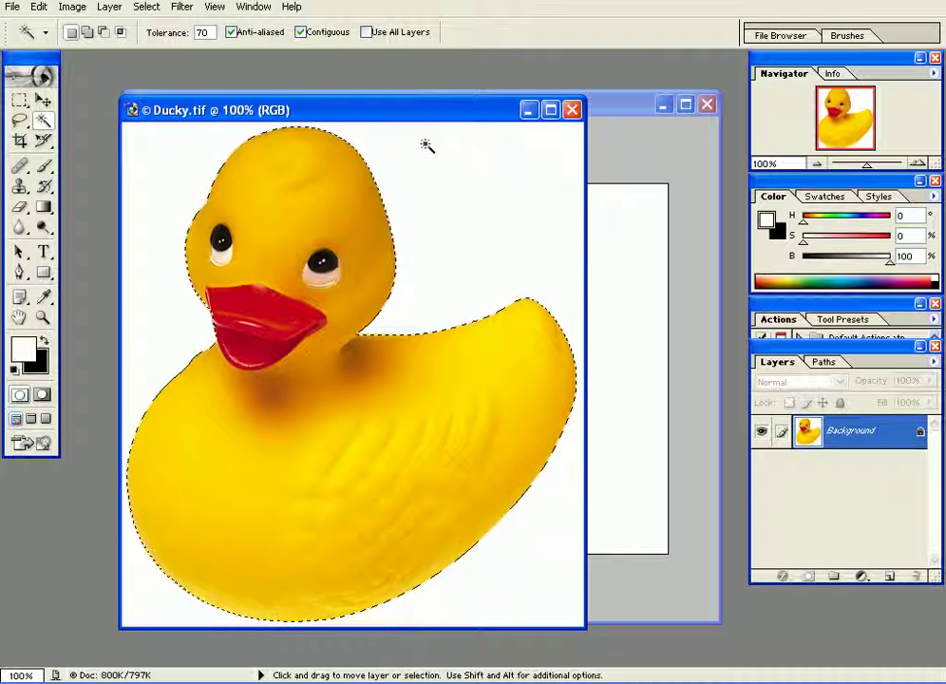
click(146, 7)
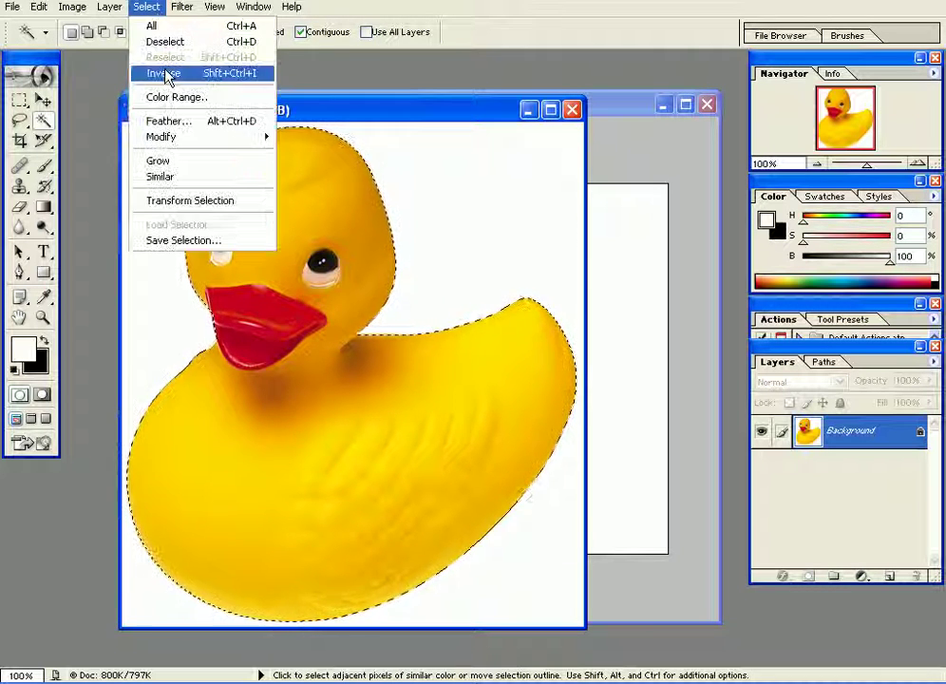
click(326, 206)
right_click(325, 206)
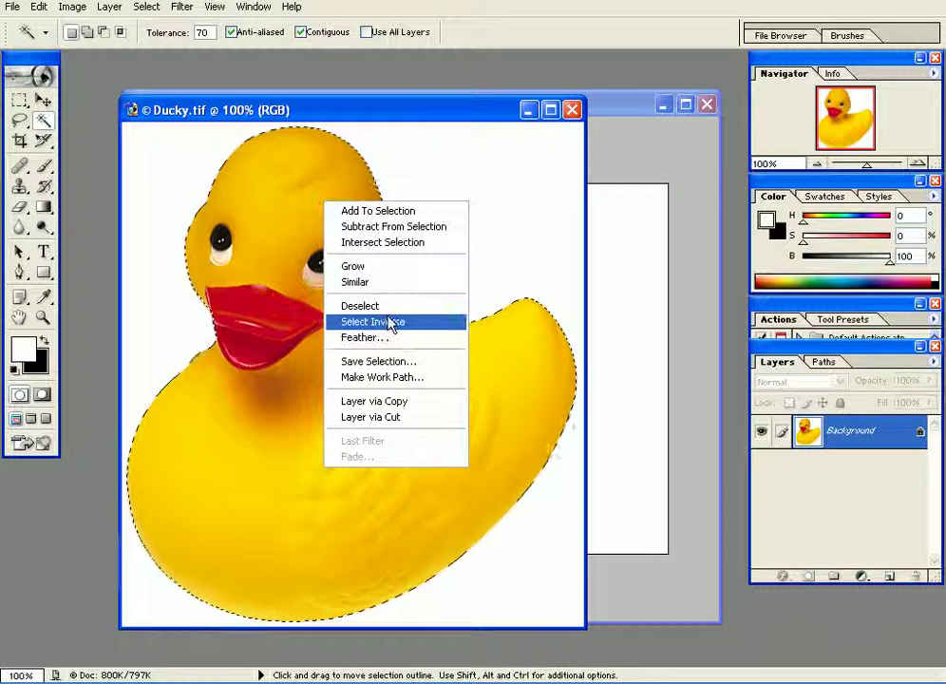
click(302, 243)
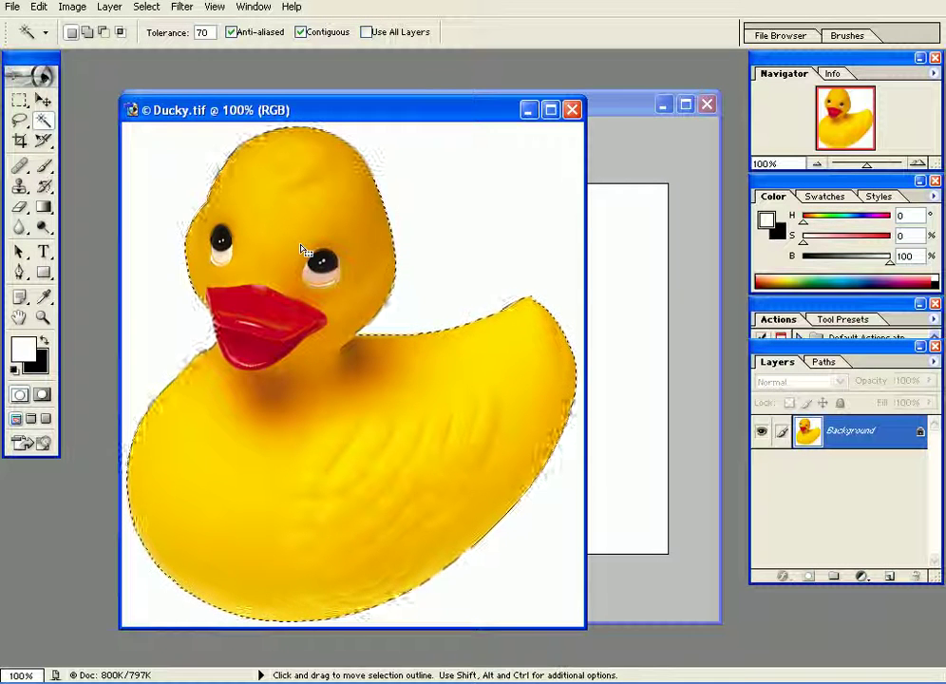
Clear the duck selection and rebuild it by picking the white background with the Magic Wand and inverting the selection
key(ctrl+d)
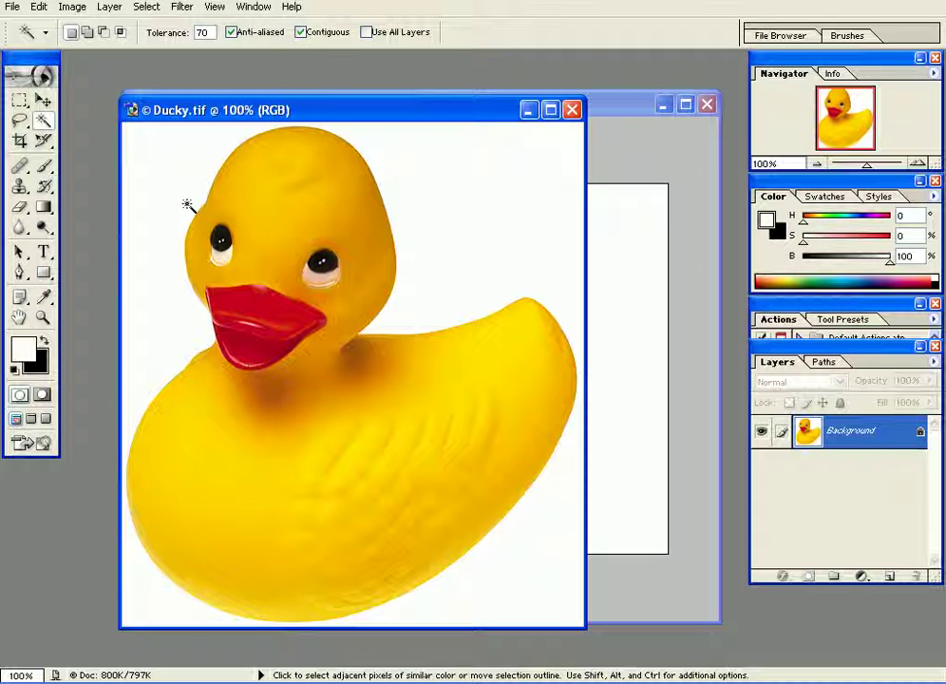
click(164, 177)
key(ctrl+shift+i)
key(v)
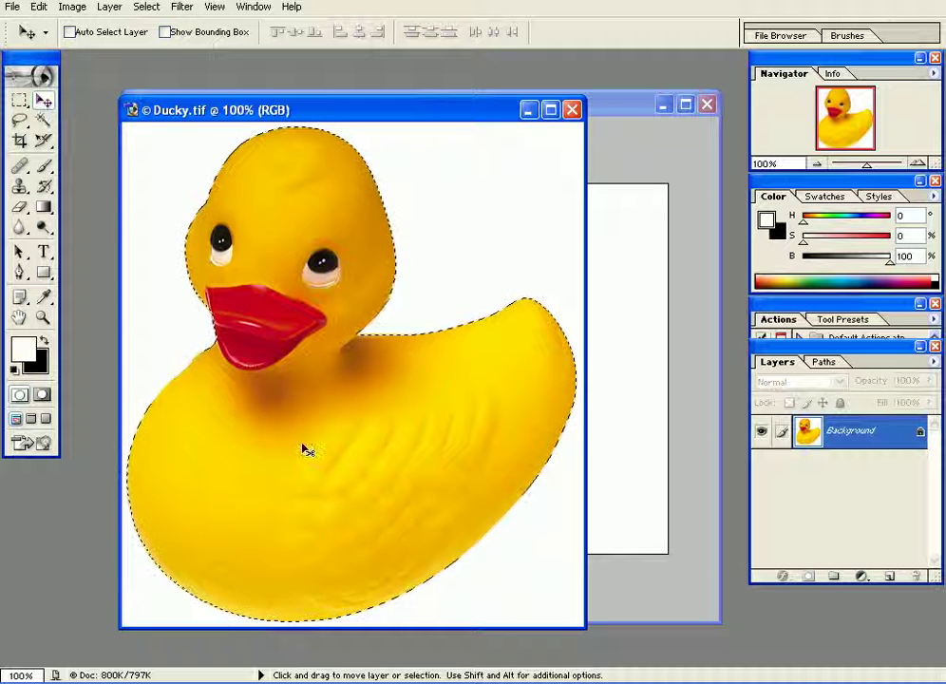
Copy the selected duck pixels into Untitled-1 with the Move tool, delete the copied layer, and reposition the document window
drag(331, 302, 318, 323)
drag(845, 427, 915, 576)
drag(374, 108, 344, 94)
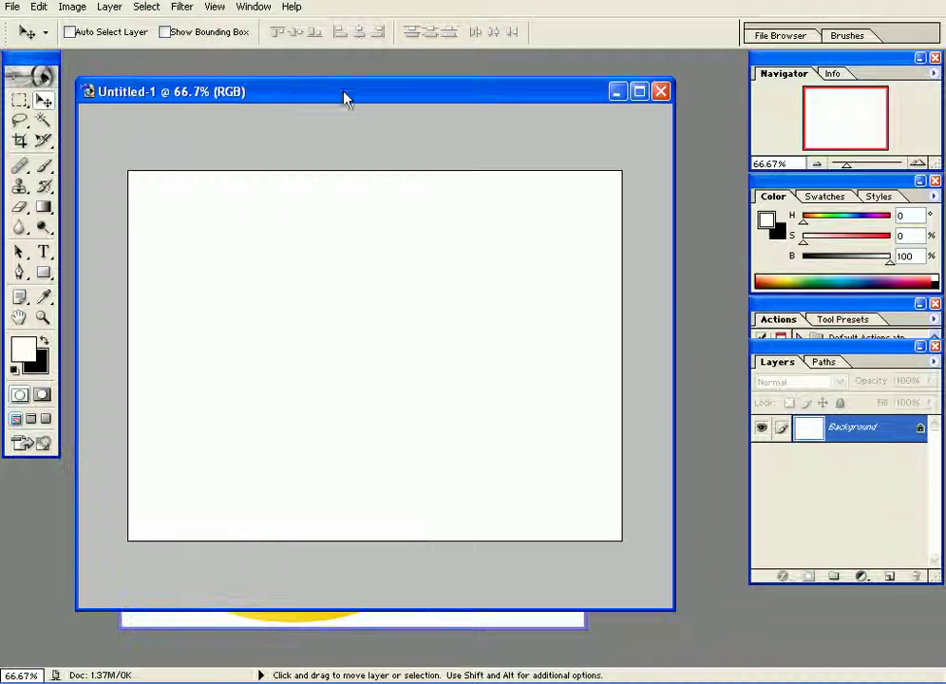
Draw a rectangular selection in the canvas's upper-left area, shift its outline right, and add a new layer
click(19, 101)
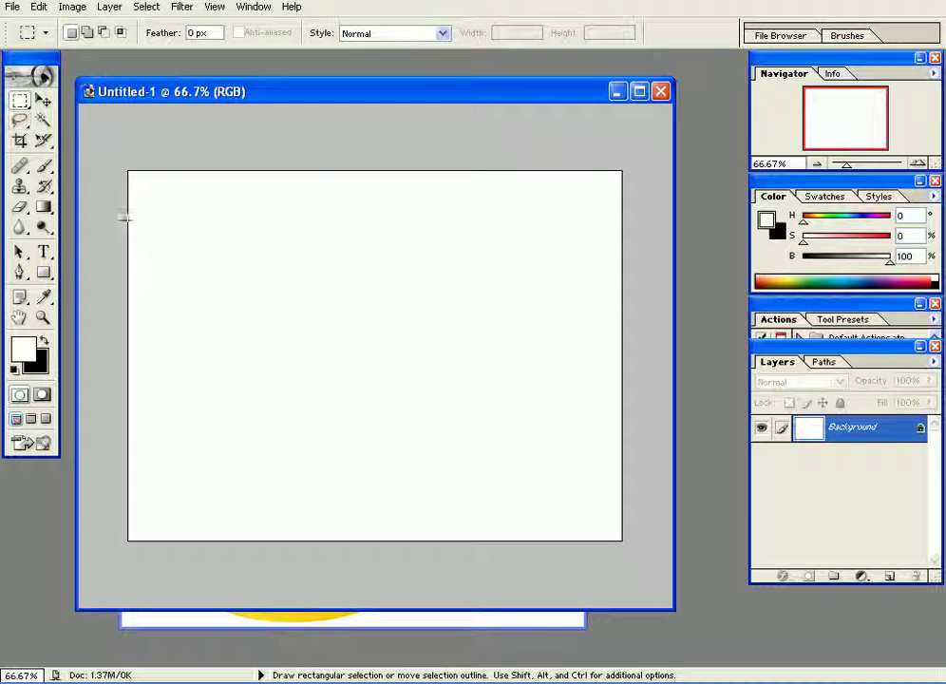
drag(181, 222, 285, 333)
drag(247, 283, 302, 274)
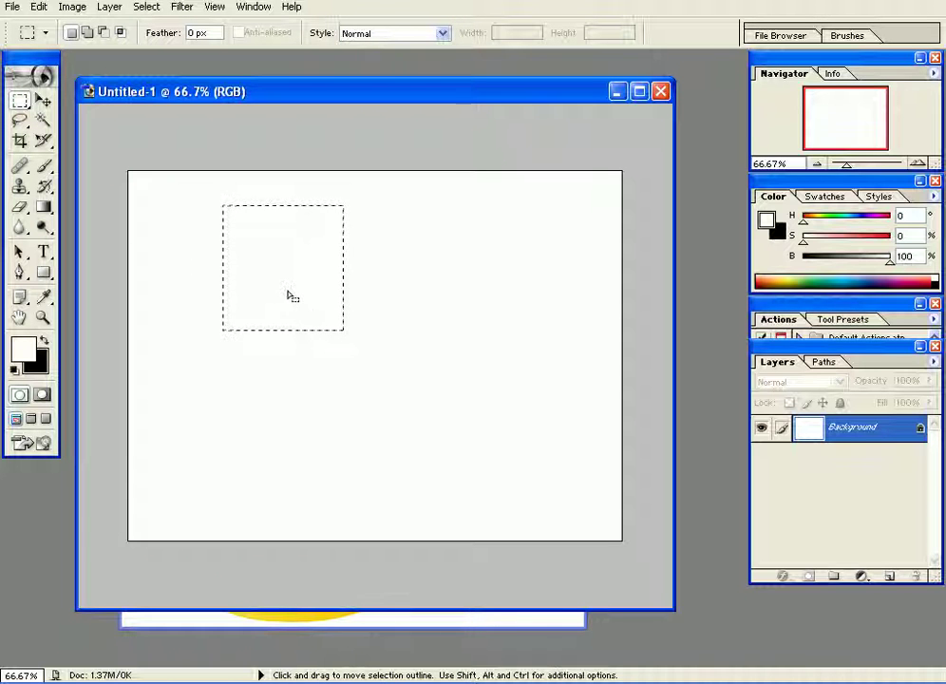
click(889, 577)
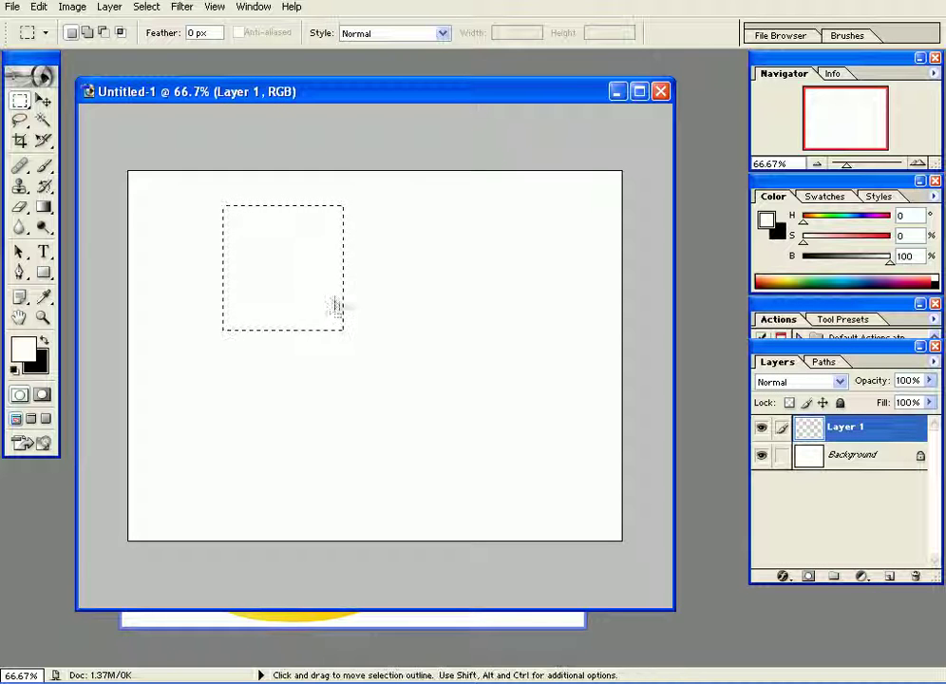
Build one selection of four boxes linked by narrow strips by adding rectangular marquees, and shift the outline slightly right
drag(464, 245, 296, 281)
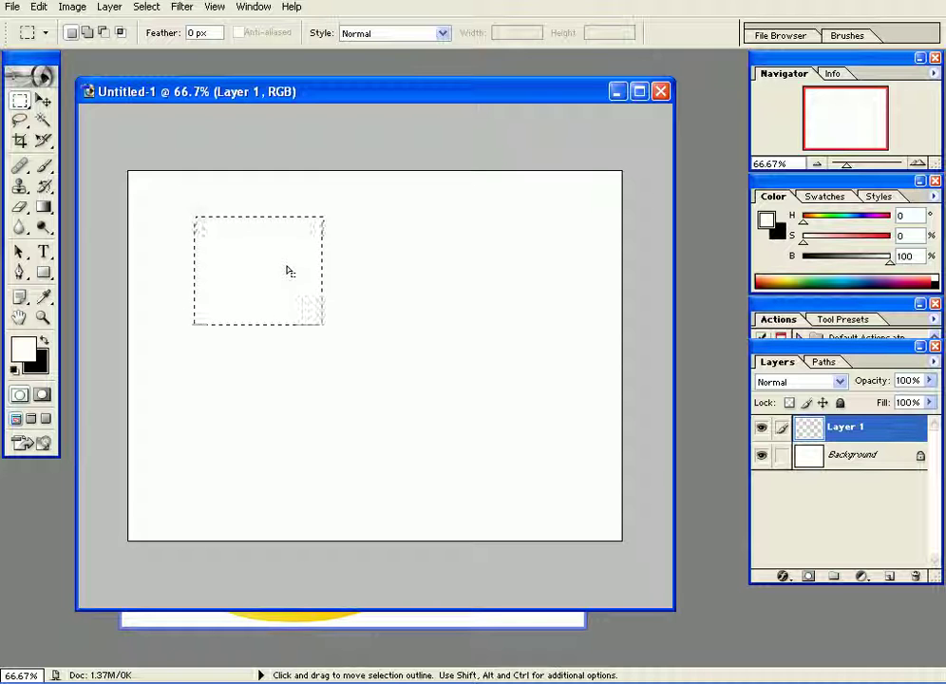
drag(444, 273, 444, 274)
drag(553, 357, 553, 357)
drag(470, 332, 490, 482)
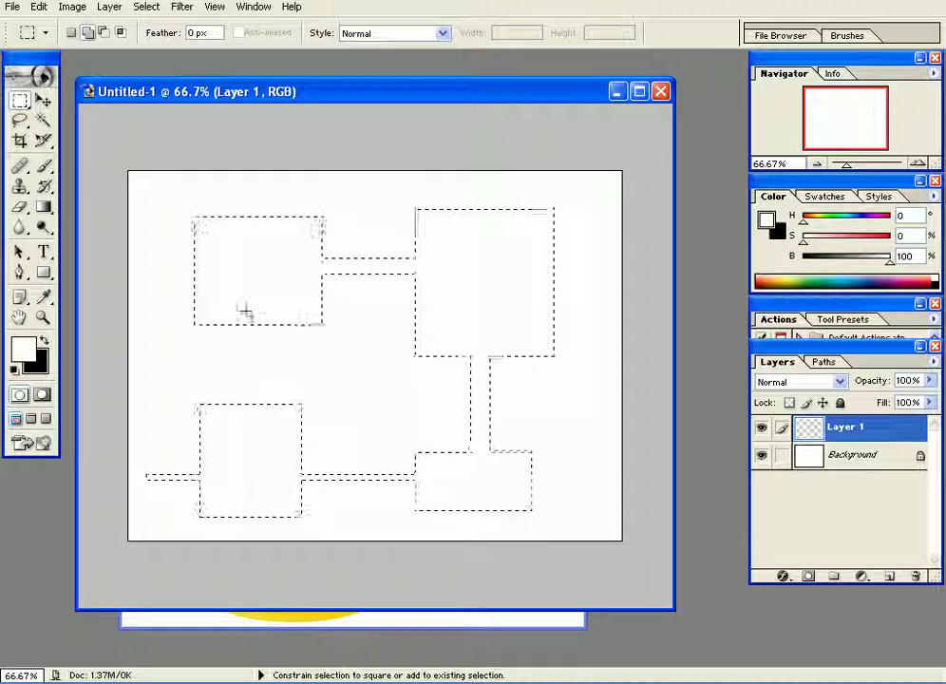
drag(249, 429, 250, 429)
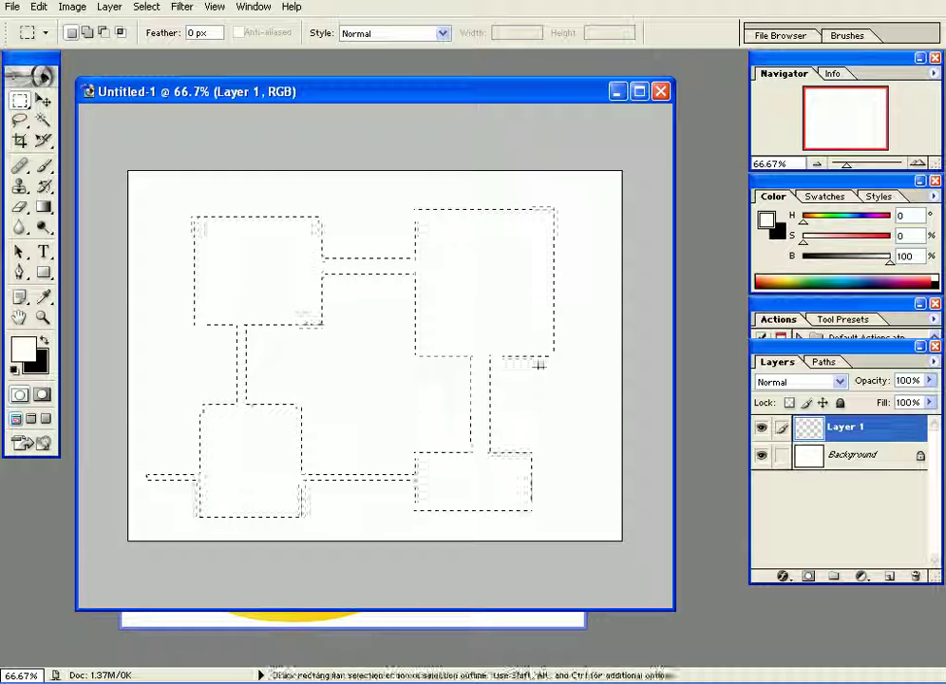
mouse_move(483, 302)
mouse_down()
mouse_move(498, 292)
mouse_move(490, 311)
mouse_up()
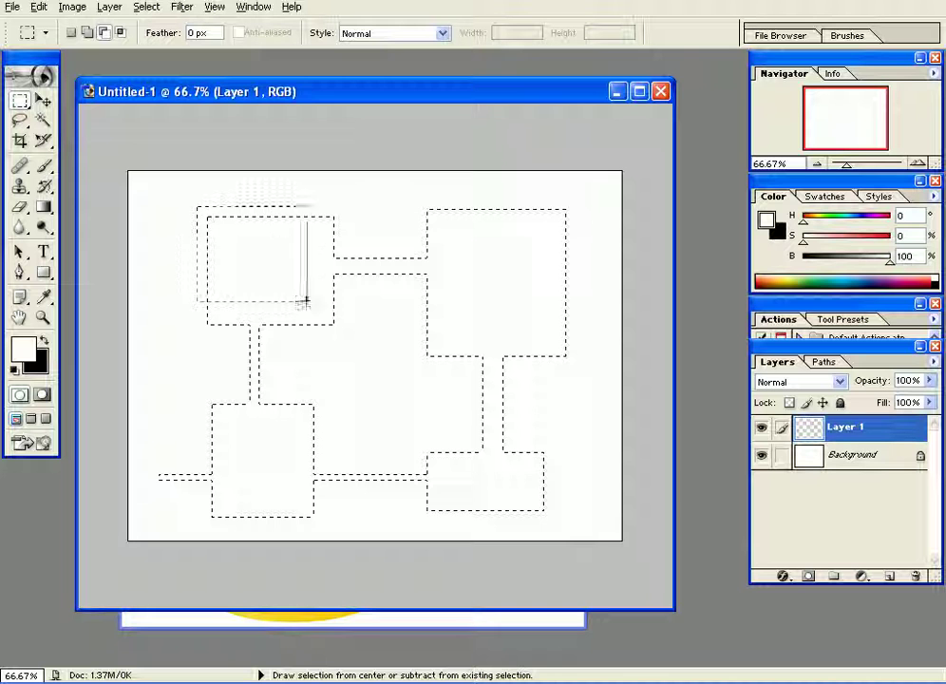
Subtract rectangular areas from all four boxes of the selection, and shift the remaining outline slightly up and right
drag(313, 304, 313, 304)
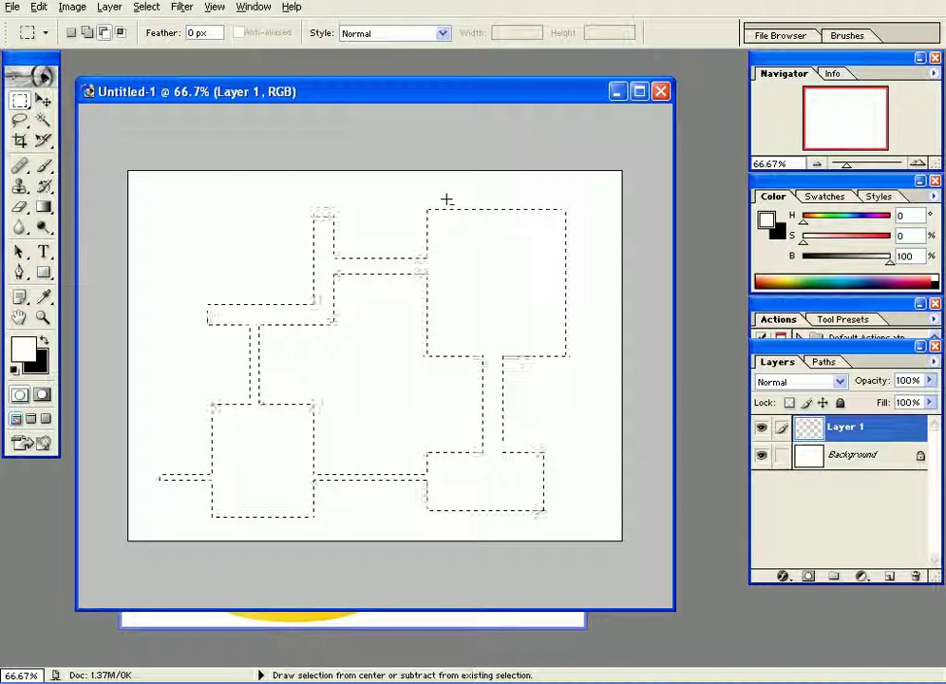
drag(447, 200, 596, 328)
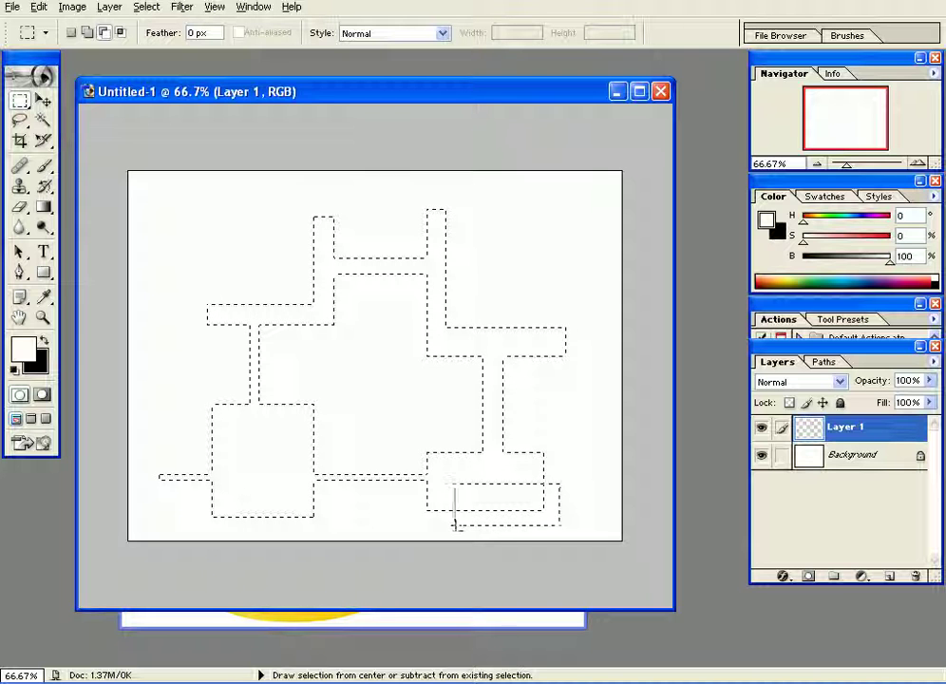
drag(463, 522, 463, 522)
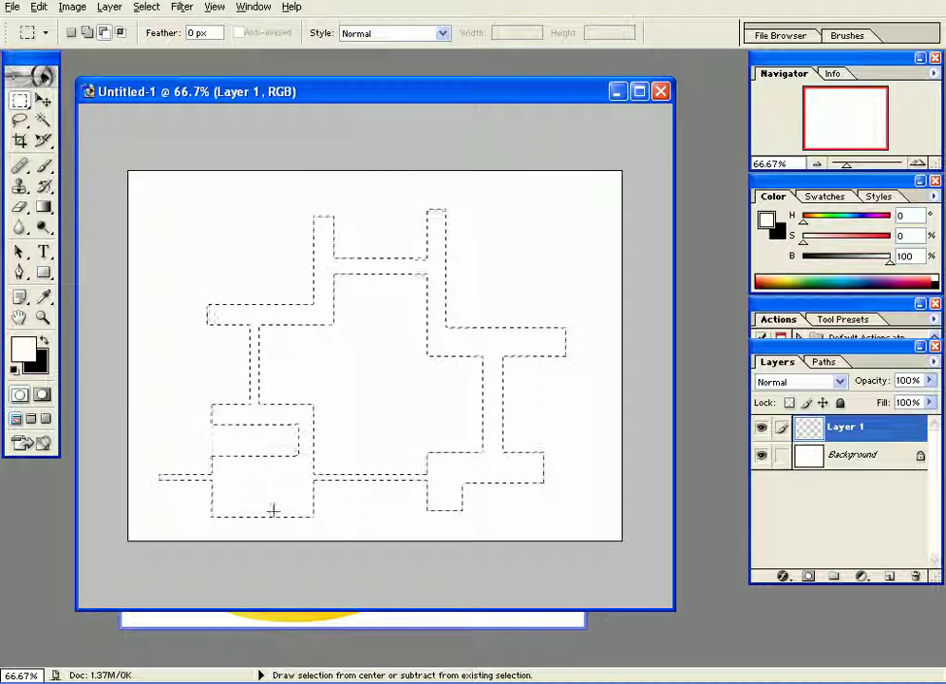
drag(489, 362, 486, 333)
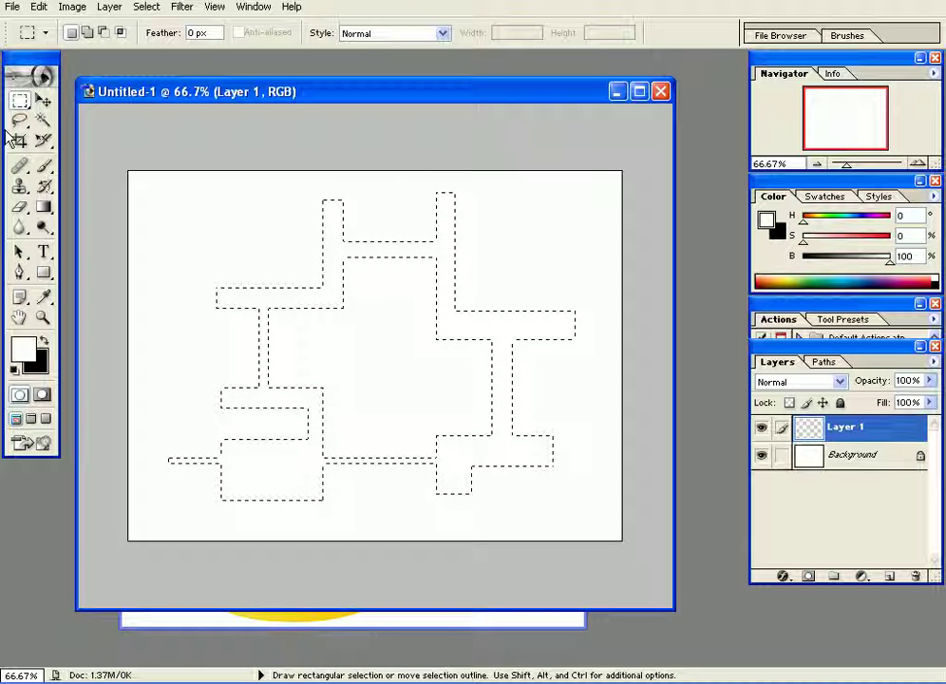
Paint black strokes across the selection on Layer 1 with the 30-pixel Brush tool
click(43, 165)
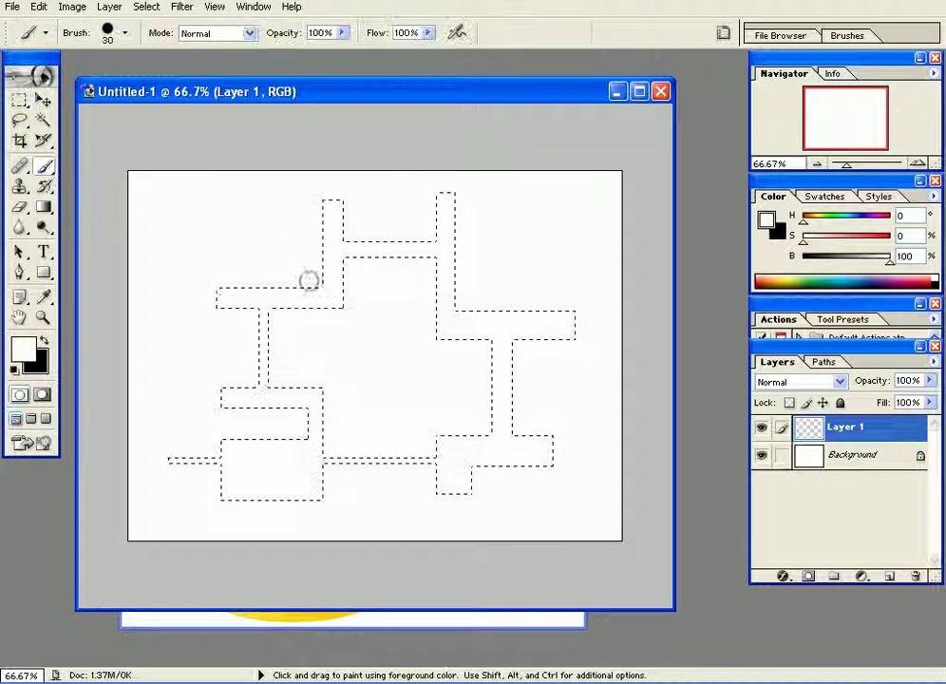
click(44, 337)
mouse_move(340, 302)
mouse_down()
mouse_move(359, 268)
mouse_move(352, 218)
mouse_up()
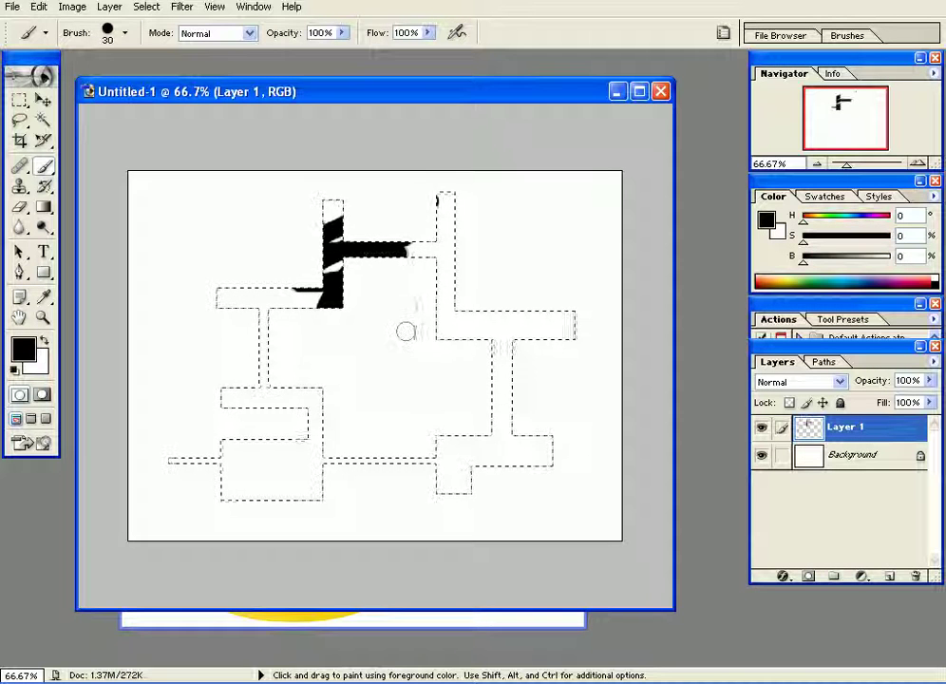
mouse_move(288, 332)
mouse_down()
mouse_move(289, 377)
mouse_move(346, 398)
mouse_move(290, 434)
mouse_move(297, 482)
mouse_up()
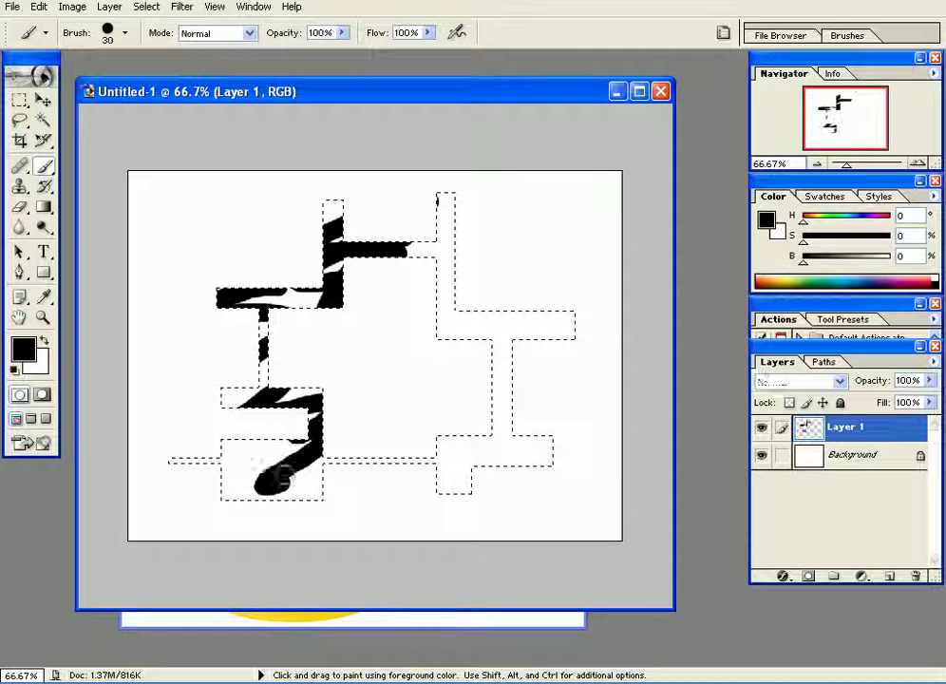
drag(202, 460, 207, 523)
mouse_move(423, 461)
mouse_down()
mouse_move(503, 468)
mouse_move(465, 443)
mouse_move(520, 455)
mouse_up()
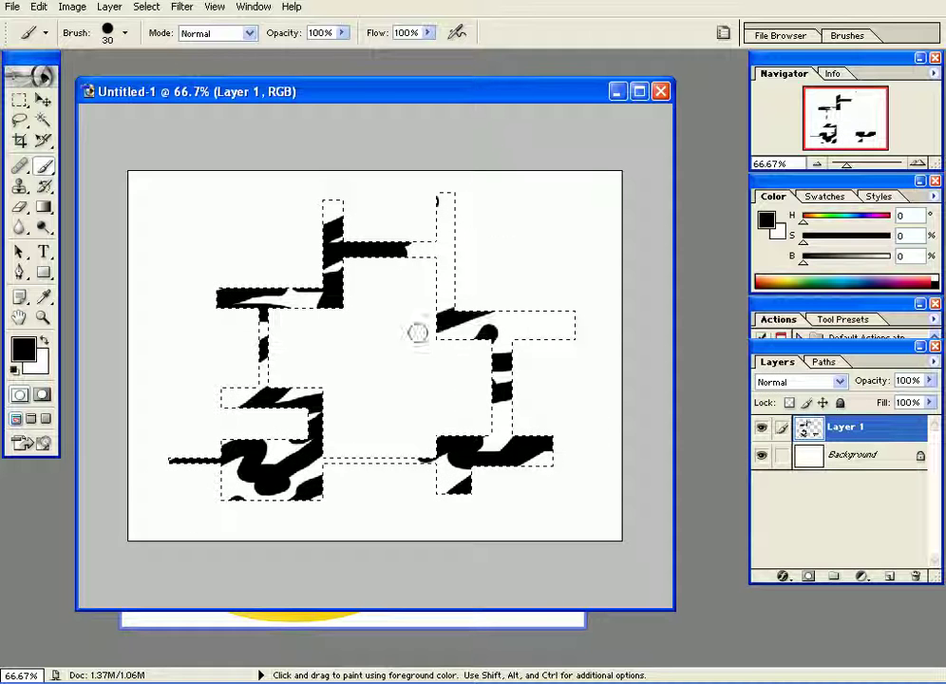
drag(446, 278, 481, 198)
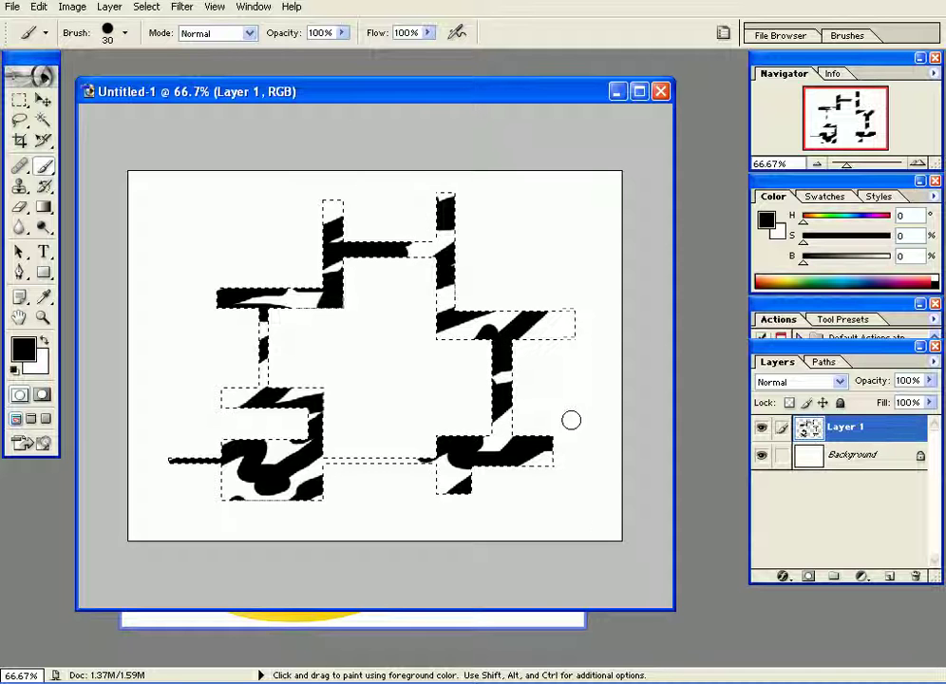
Deselect the painted area and move the black strokes on Layer 1 slightly with the Move tool
key(ctrl+d)
click(42, 100)
drag(324, 256, 332, 274)
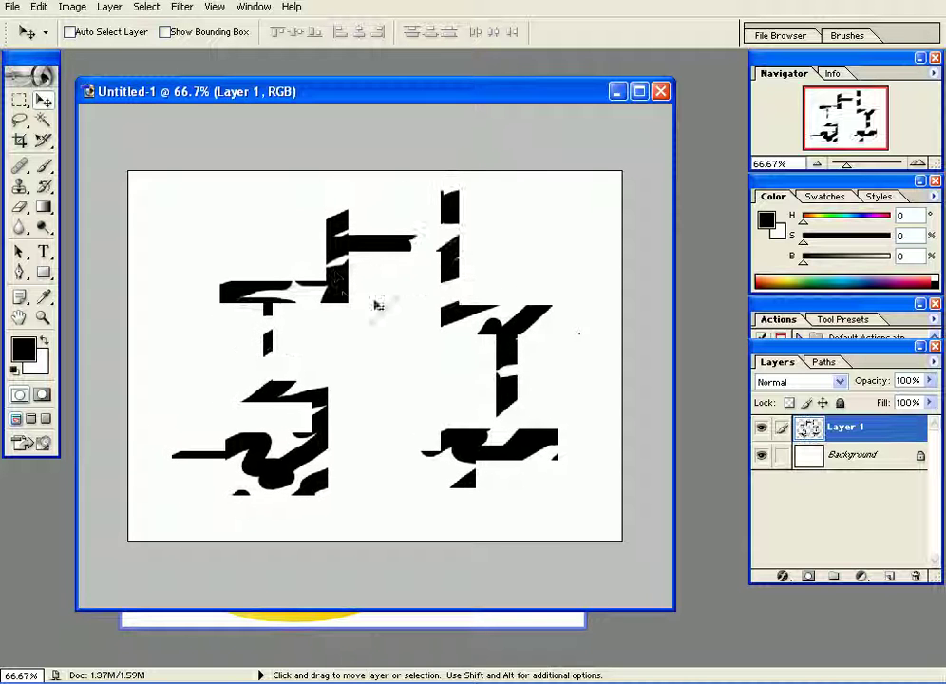
Step back through the layer move, the deselection and the last brush strokes, and review the Undo, Step Forward and Step Backward commands
key(ctrl+shift+d)
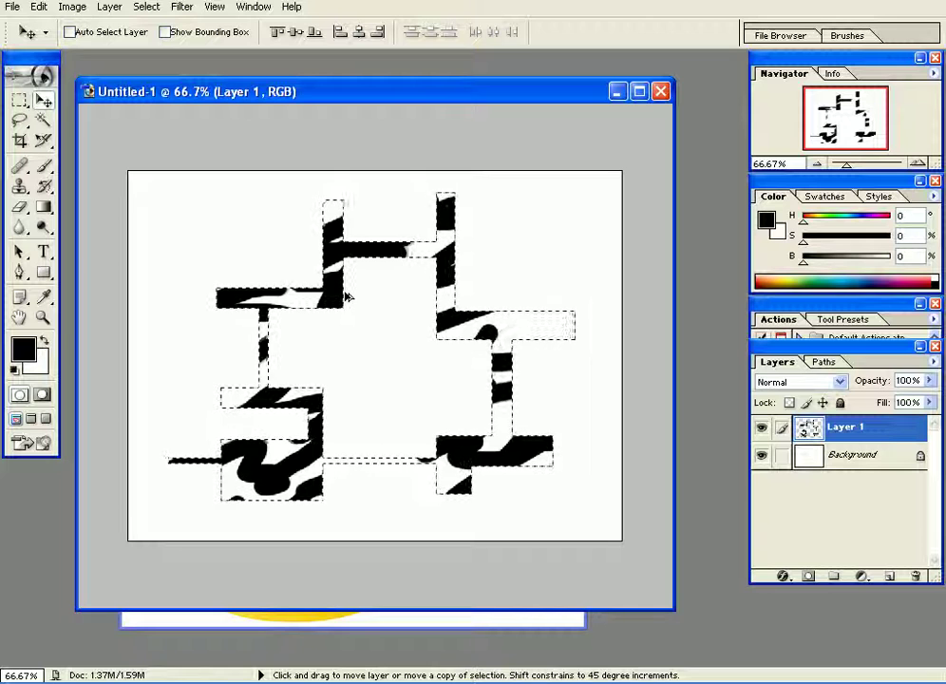
click(38, 8)
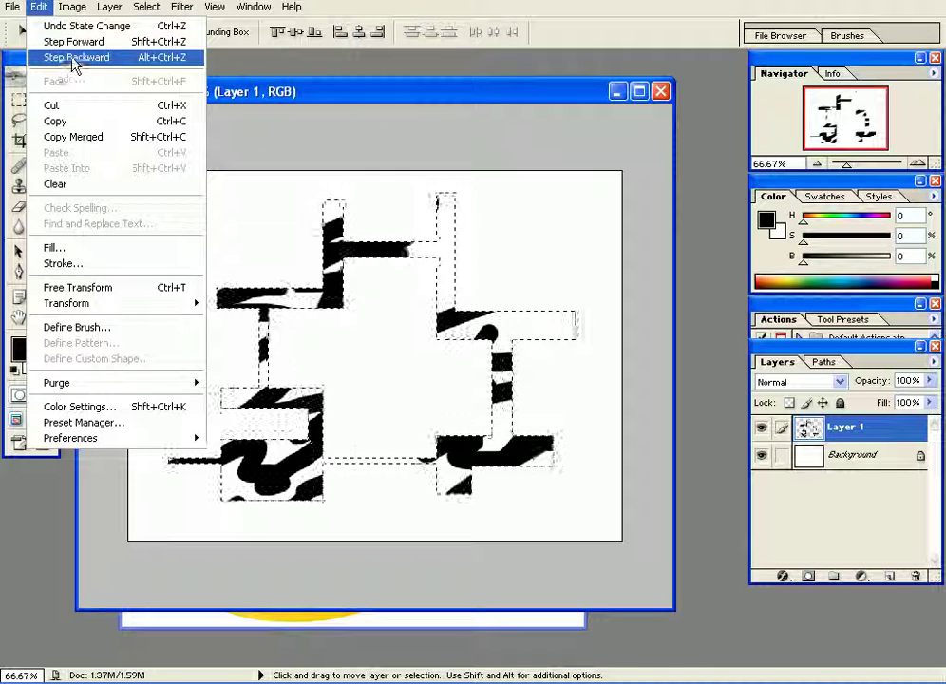
click(351, 102)
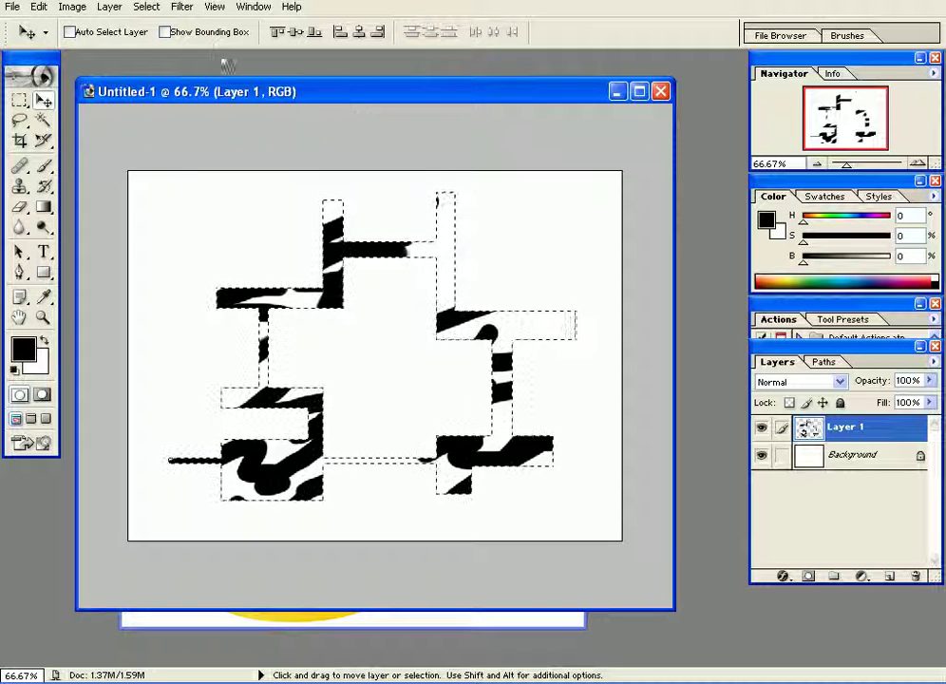
click(38, 6)
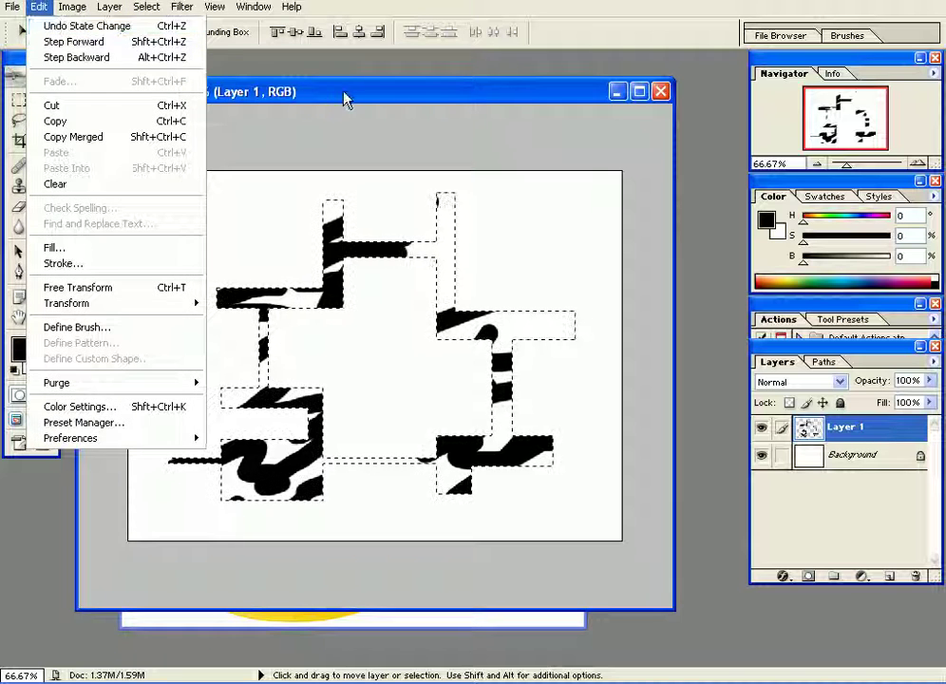
click(344, 97)
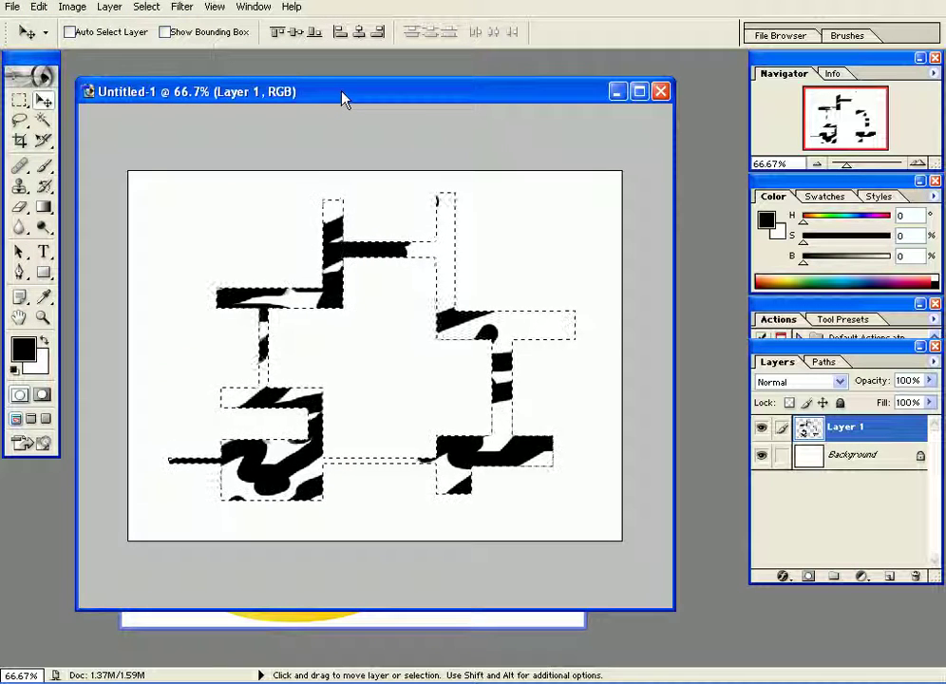
Toggle the last change with undo and redo, and step forward through the history to the moved artwork
key(ctrl+z)
key(ctrl+z)
key(ctrl+z)
key(ctrl+z)
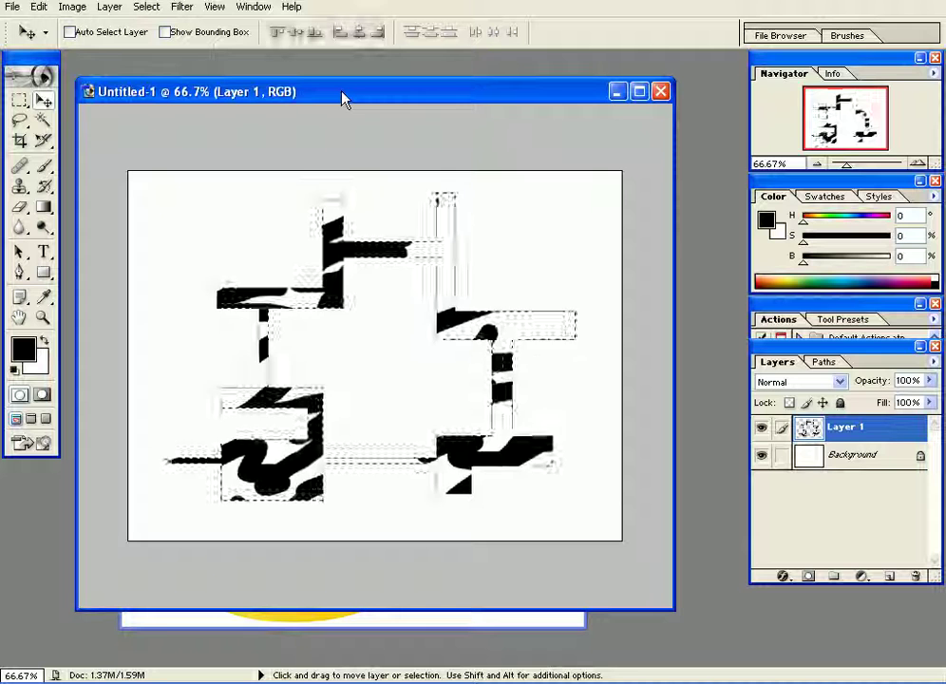
key(ctrl+z)
key(ctrl+z)
key(ctrl+z)
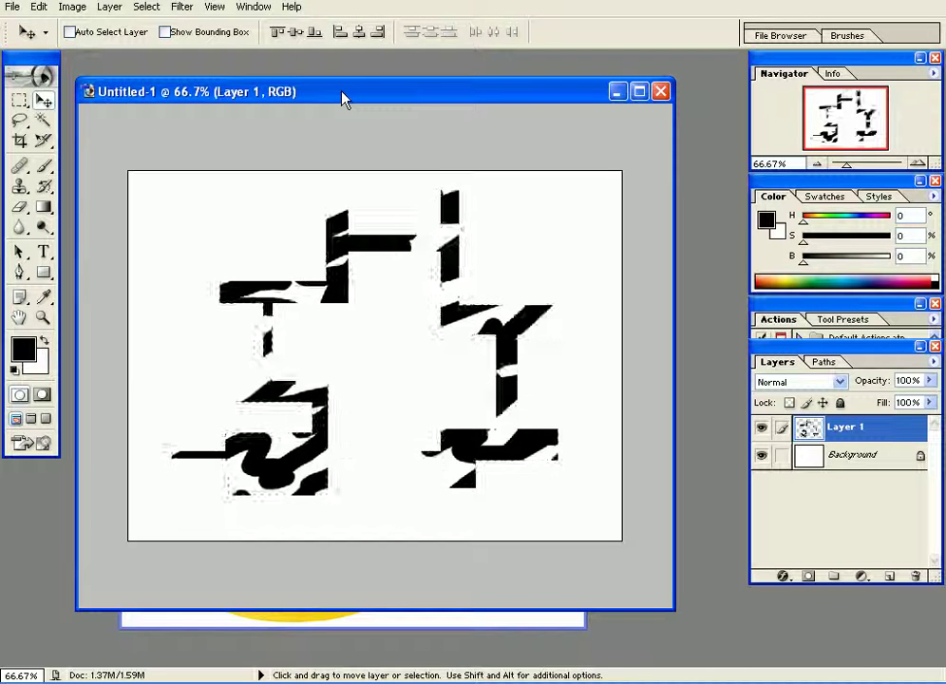
Step back through the layer move, the deselection and all brush strokes to the point before the outline's last shift
key(ctrl+z)
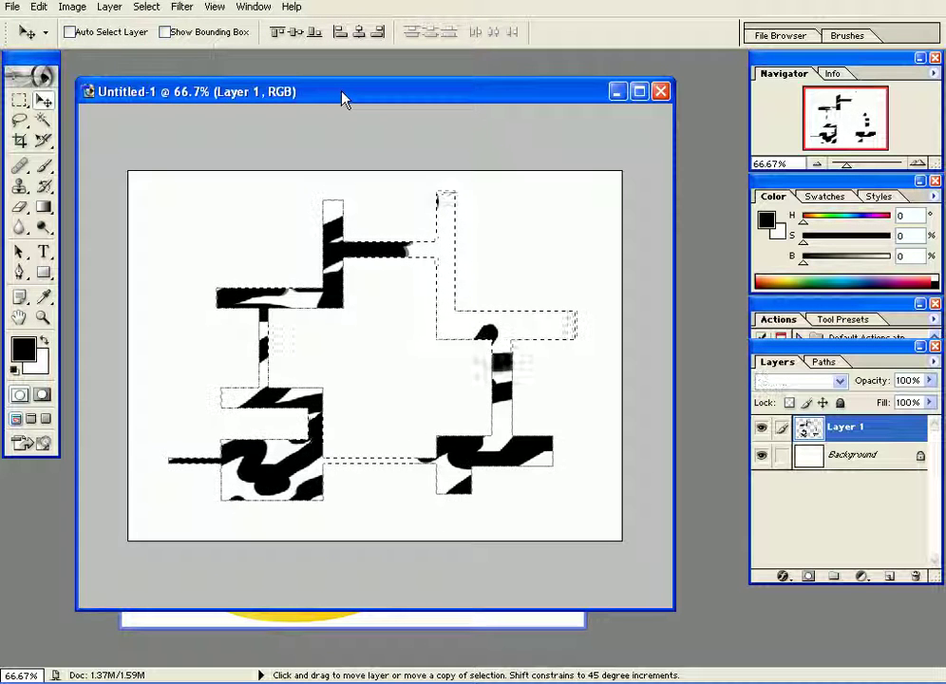
key(ctrl+z)
key(ctrl+z)
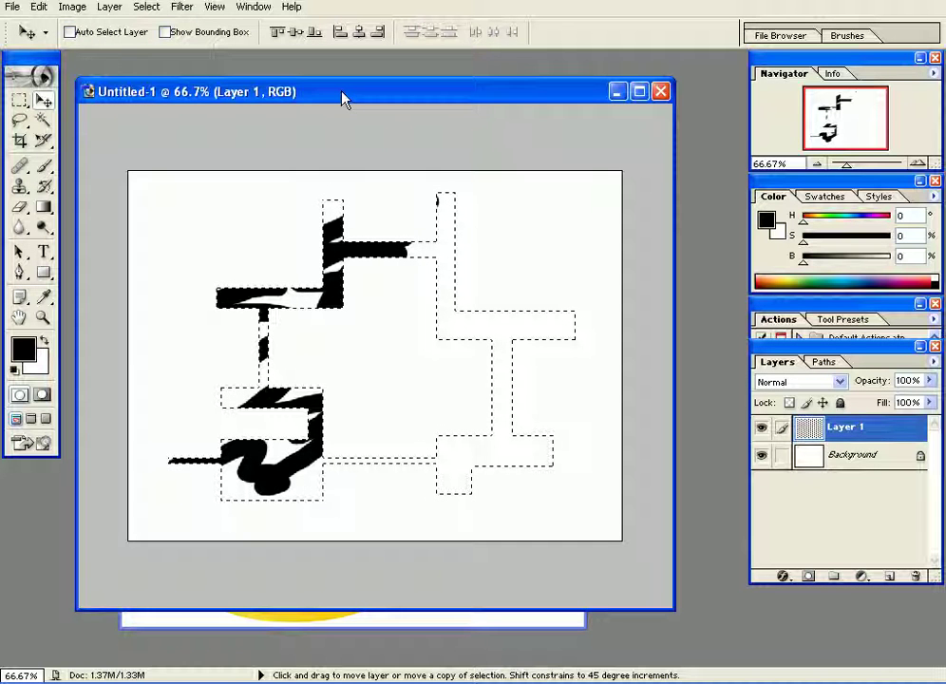
key(ctrl+z)
key(ctrl+alt+z)
key(ctrl+alt+z)
key(ctrl+alt+z)
key(ctrl+alt+z)
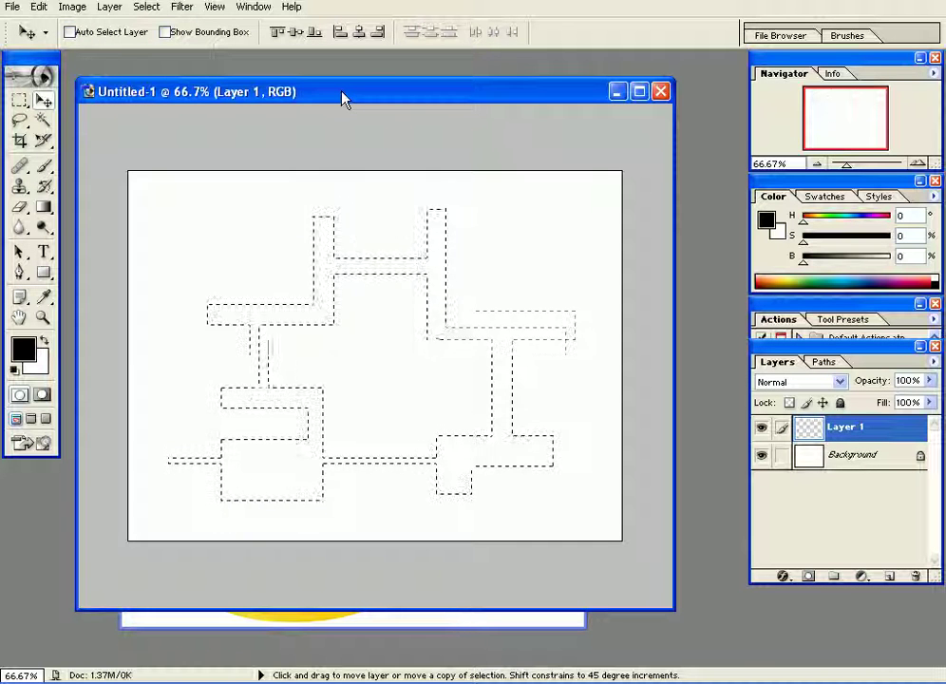
Step forward through the outline shift and the left-side brush strokes, and step back to remove the strokes in the lower-left box
key(ctrl+shift+z)
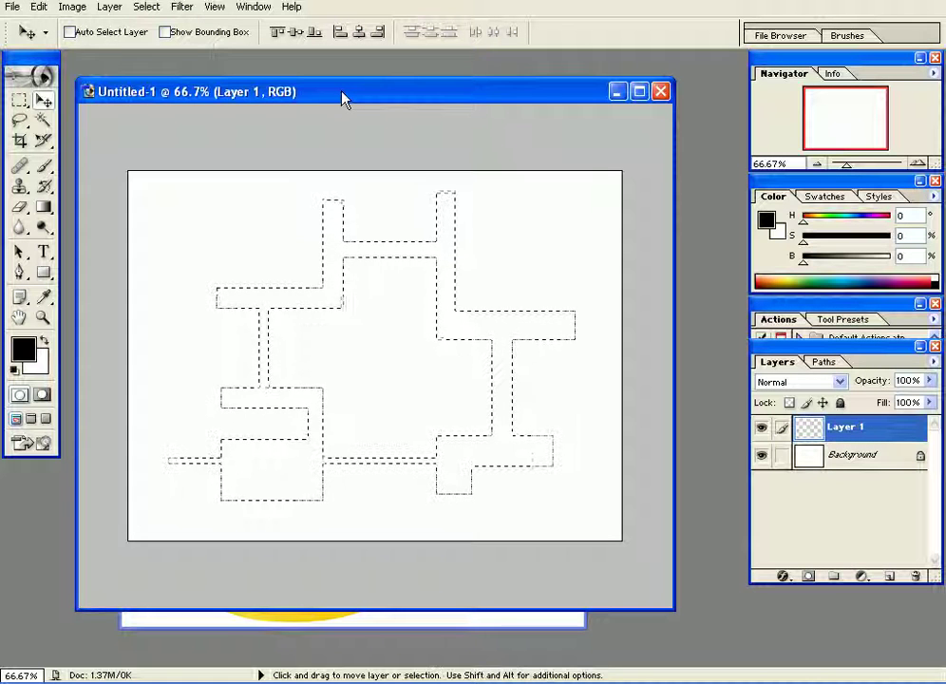
drag(342, 100, 361, 88)
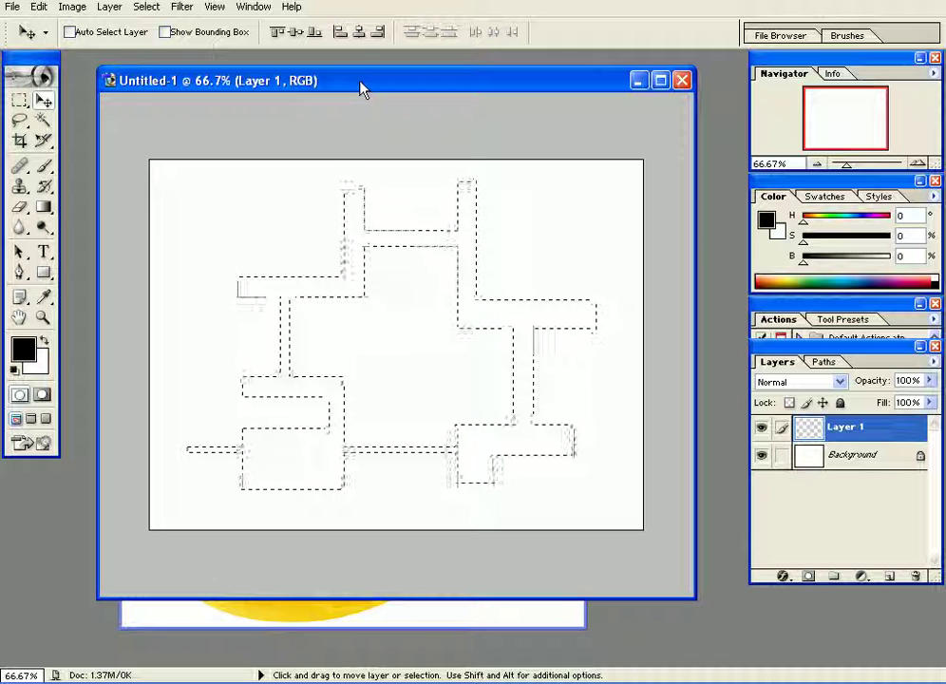
key(ctrl+shift+z)
key(ctrl+shift+z)
key(ctrl+shift+z)
key(ctrl+shift+z)
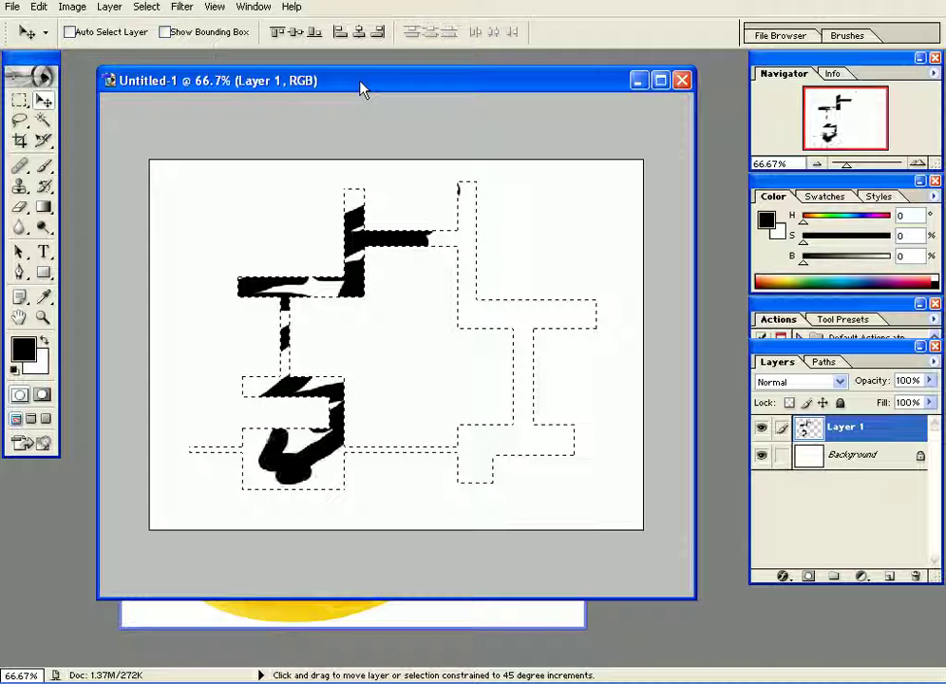
key(ctrl+shift+z)
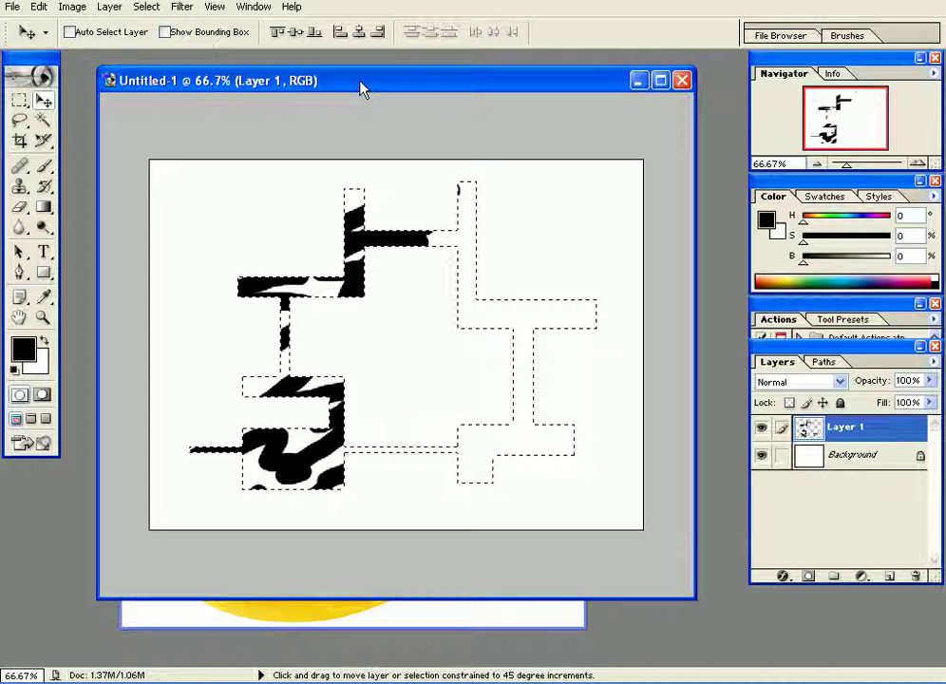
key(ctrl+alt+z)
key(ctrl+alt+z)
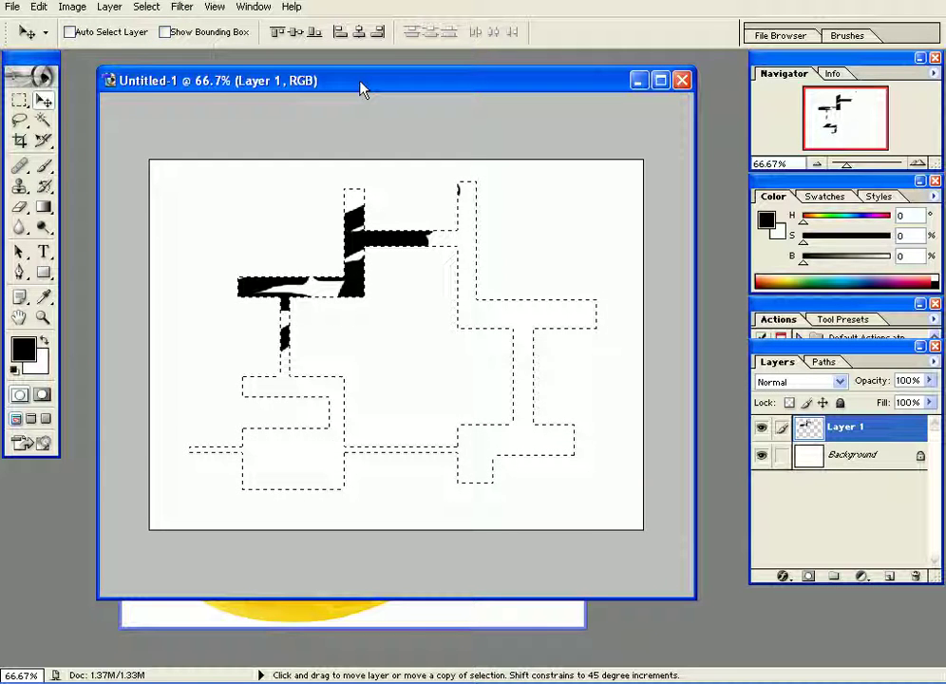
Step back through the remaining brush strokes until Layer 1 is empty, and review the Undo, Step Forward and Step Backward commands
key(ctrl+alt+z)
key(ctrl+alt+z)
key(ctrl+alt+z)
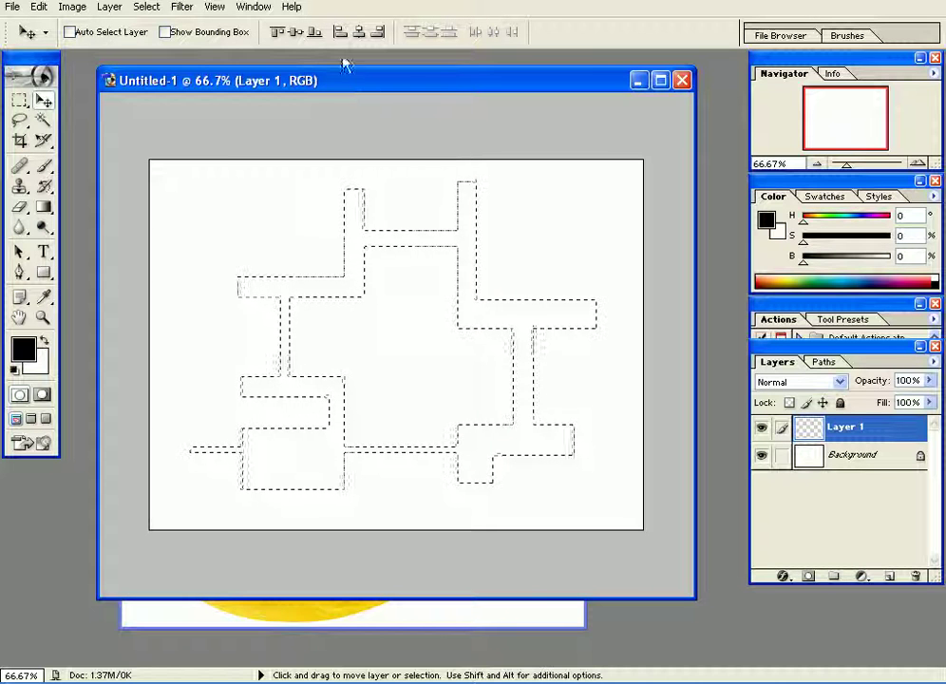
click(38, 7)
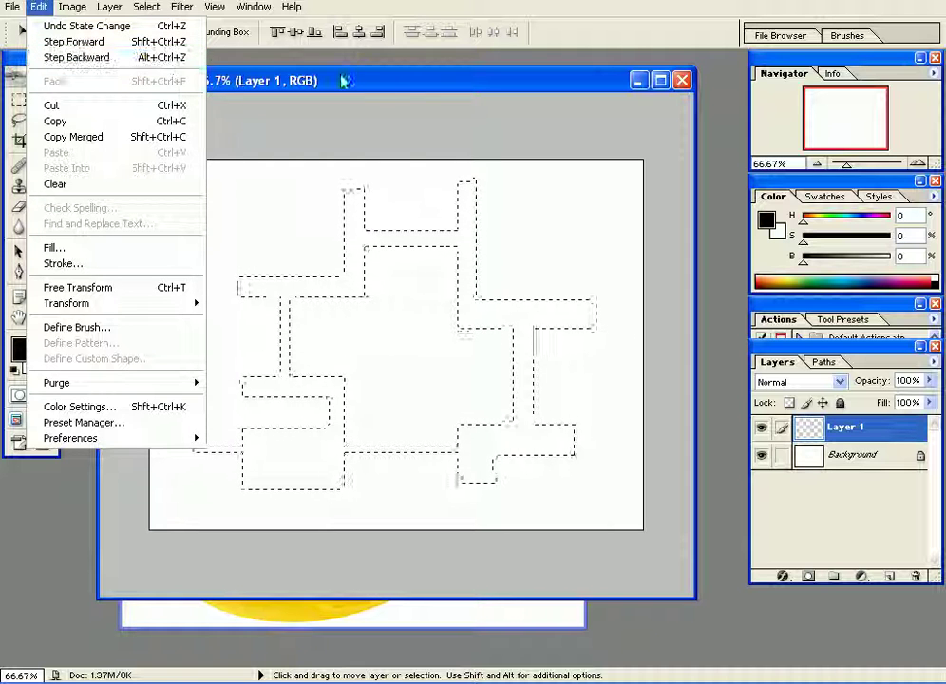
click(310, 80)
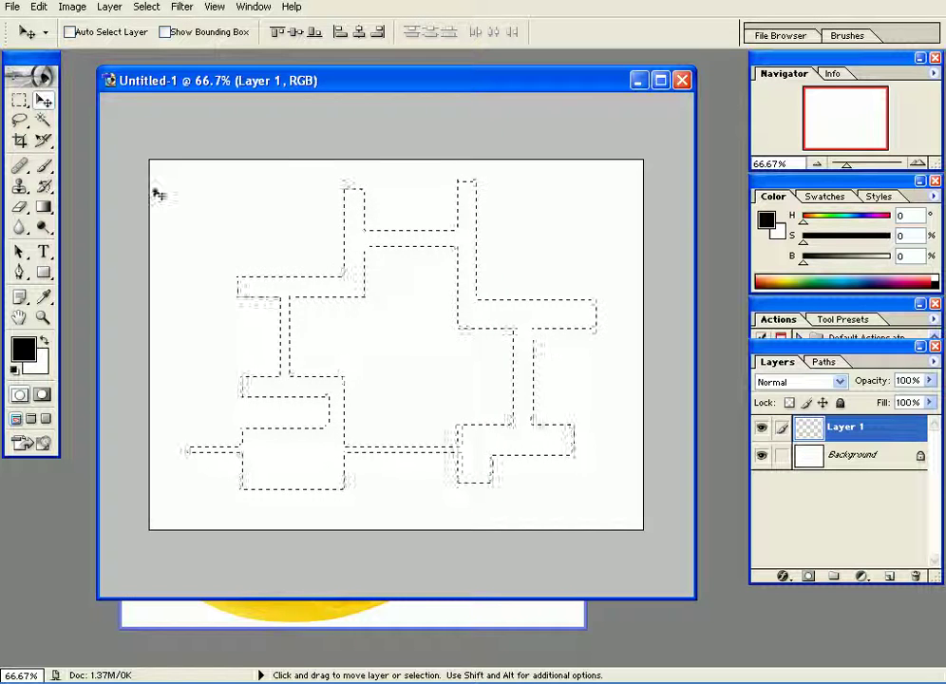
Set the foreground colour to red with hue 0, saturation 82% and brightness 100%, and fill the selection with the Paint Bucket tool
click(43, 208)
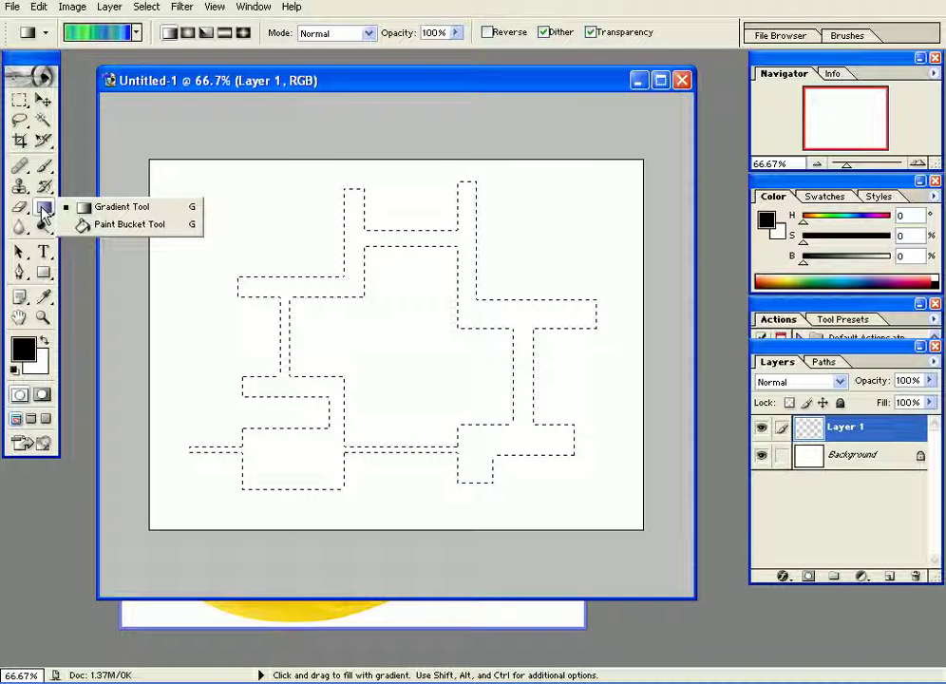
click(92, 231)
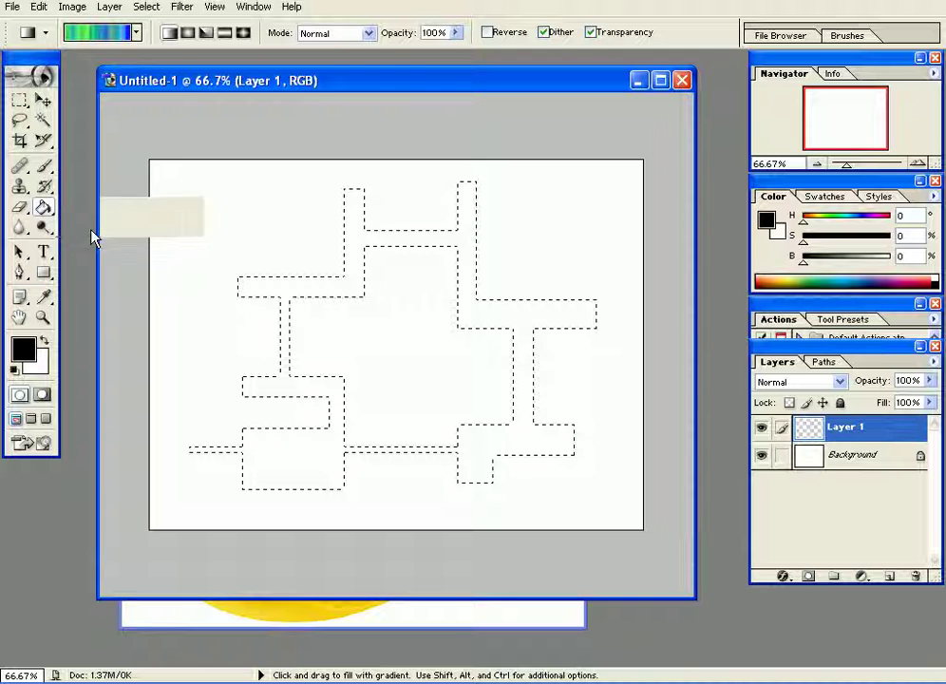
click(26, 348)
drag(553, 262, 550, 183)
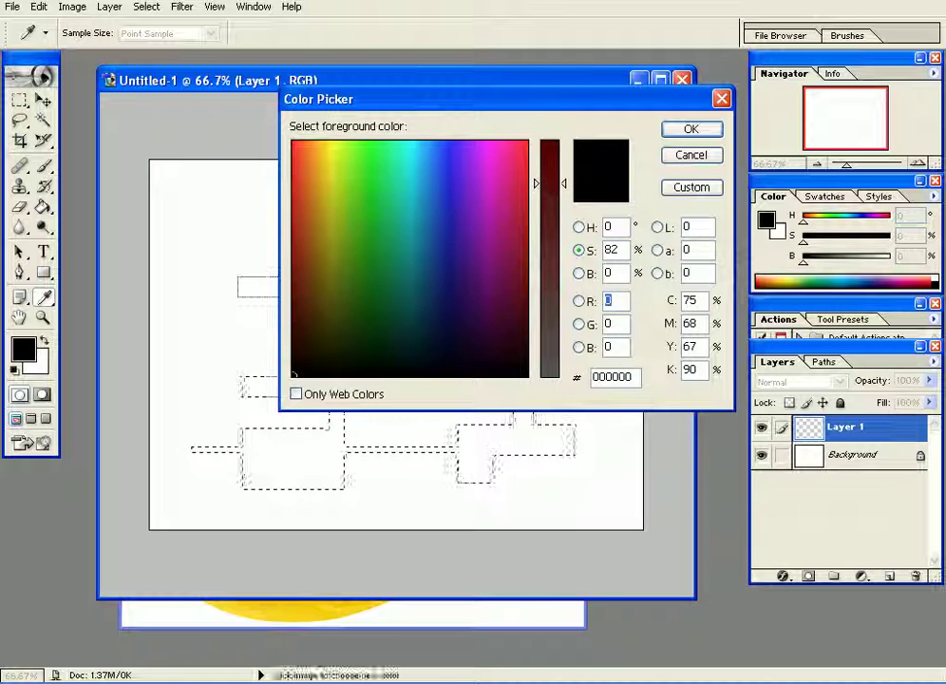
drag(524, 145, 564, 133)
click(692, 130)
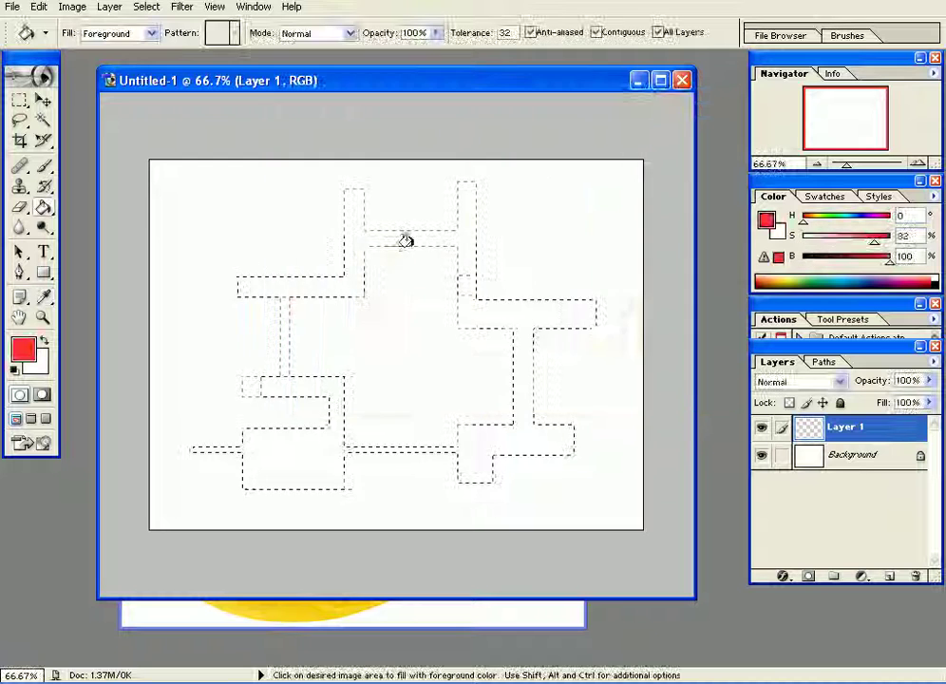
click(350, 234)
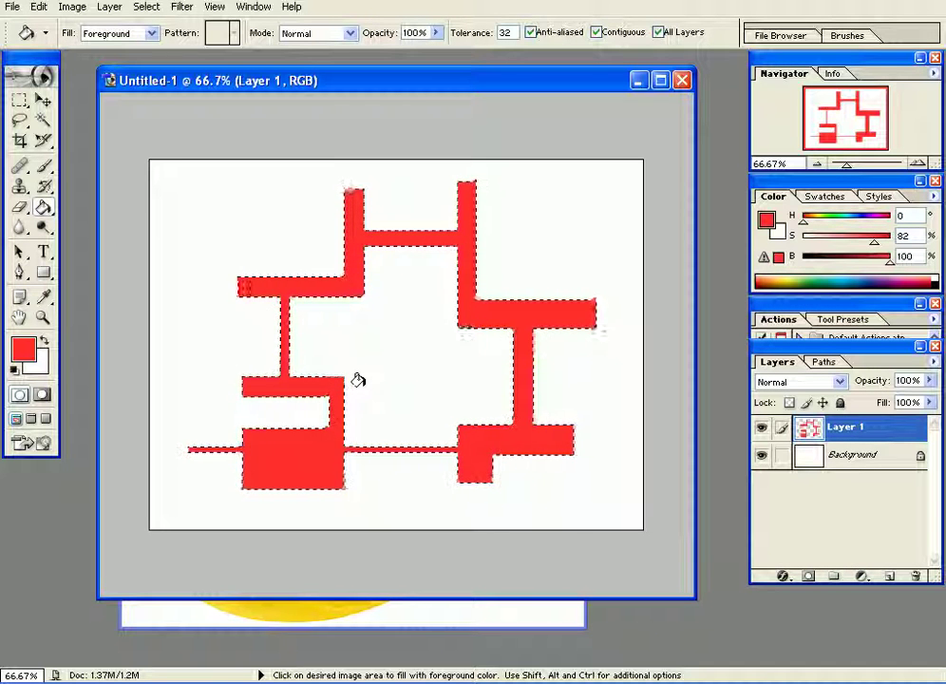
Deselect the outline and move the red artwork on Layer 1 slightly down the canvas
key(ctrl+d)
click(43, 100)
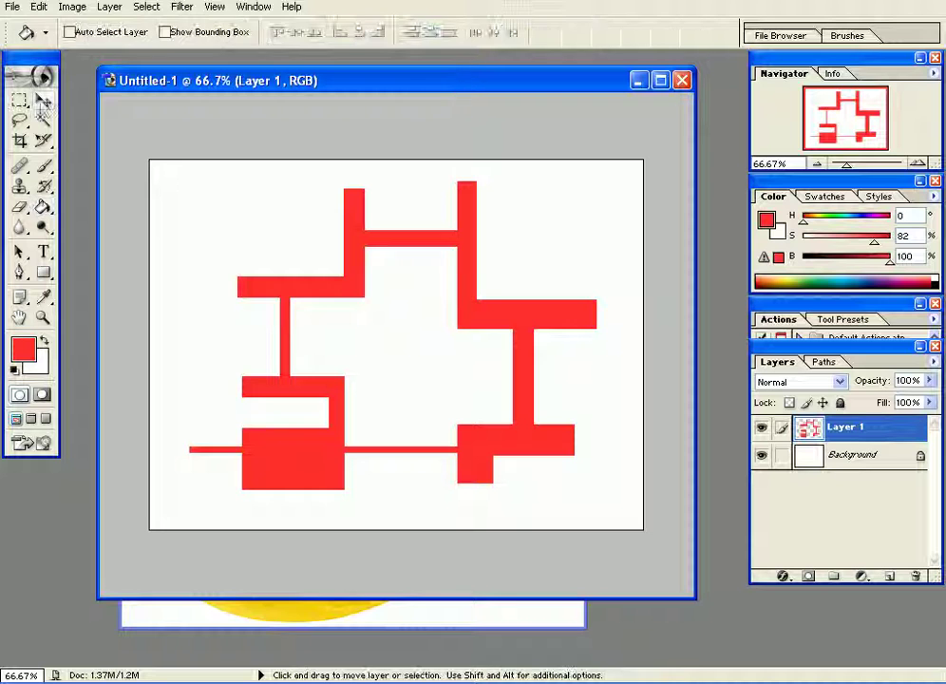
mouse_move(321, 297)
mouse_down()
mouse_move(274, 310)
mouse_move(328, 310)
mouse_move(322, 305)
mouse_up()
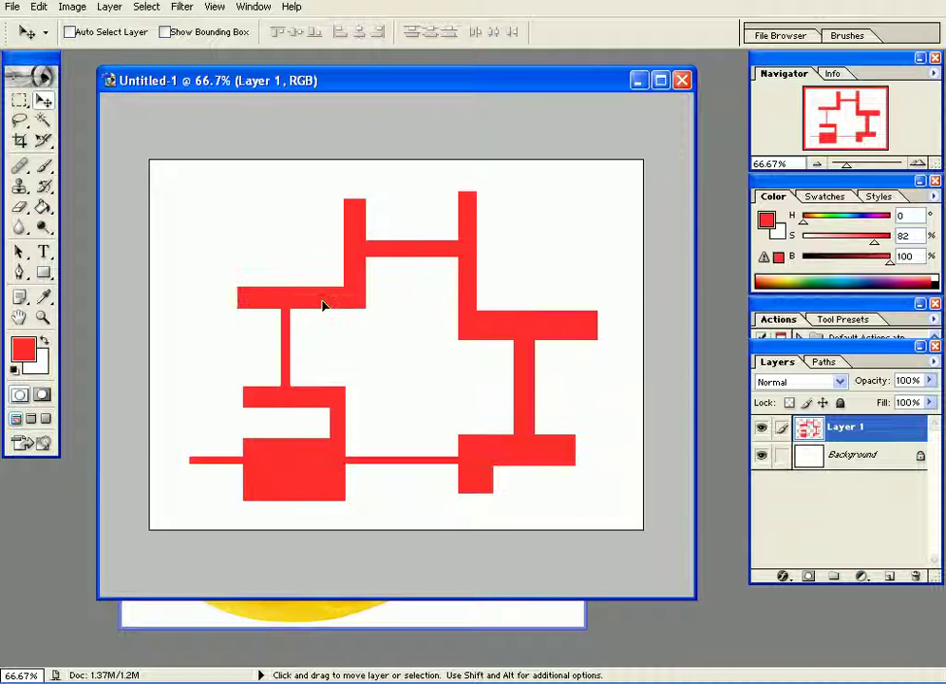